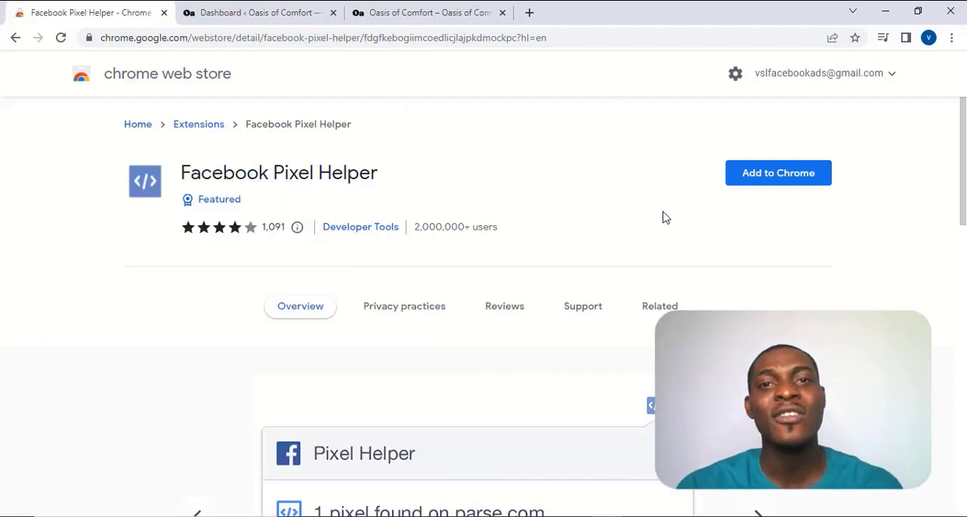
Step: Search Google for "facebook pixel helper" in a new browser tab
{"action": "left_click", "coordinate": [529, 12]}
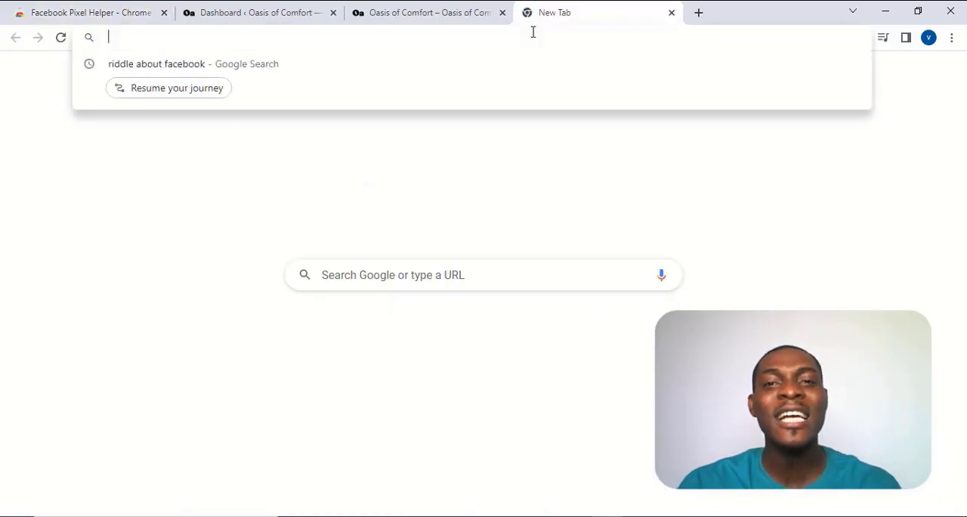
{"action": "type", "text": "facebook pixel hel"}
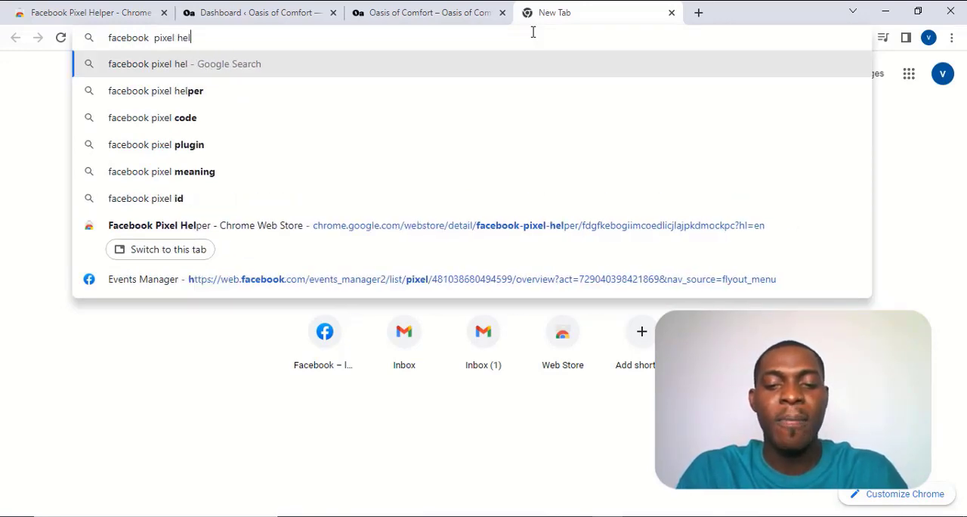
{"action": "type", "text": "per"}
{"action": "key", "text": "Return"}
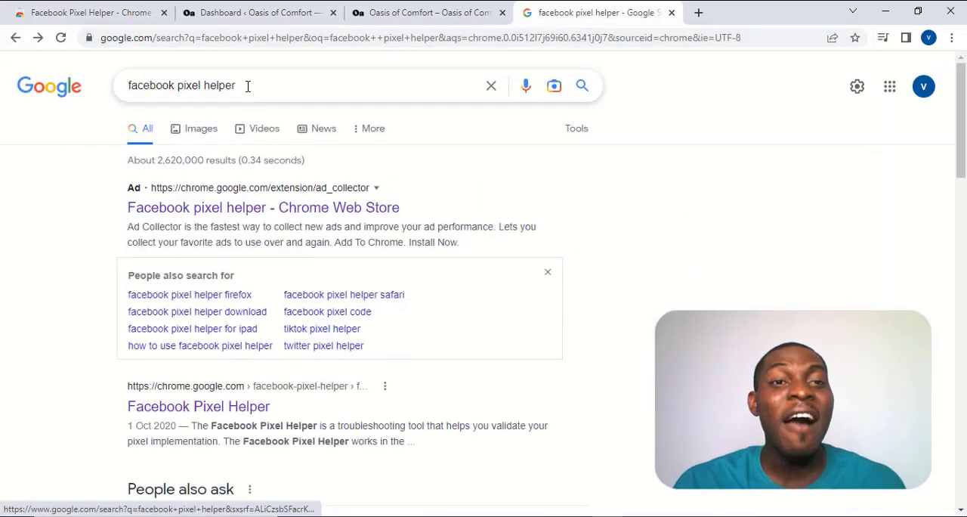
Step: Open the Facebook Pixel Helper page of the Chrome Web Store from the non-sponsored search result
{"action": "scroll", "coordinate": [253, 185], "scroll_direction": "down", "scroll_amount": 5}
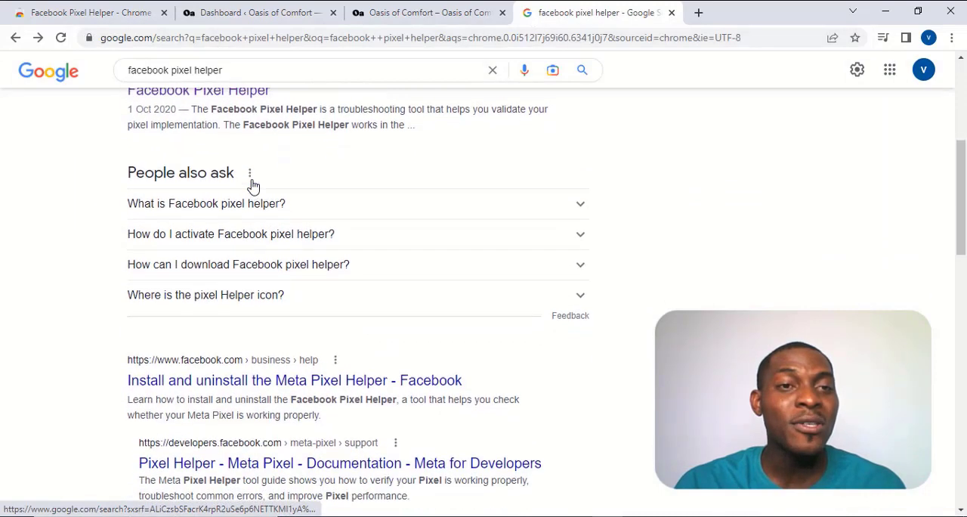
{"action": "scroll", "coordinate": [254, 185], "scroll_direction": "up", "scroll_amount": 2}
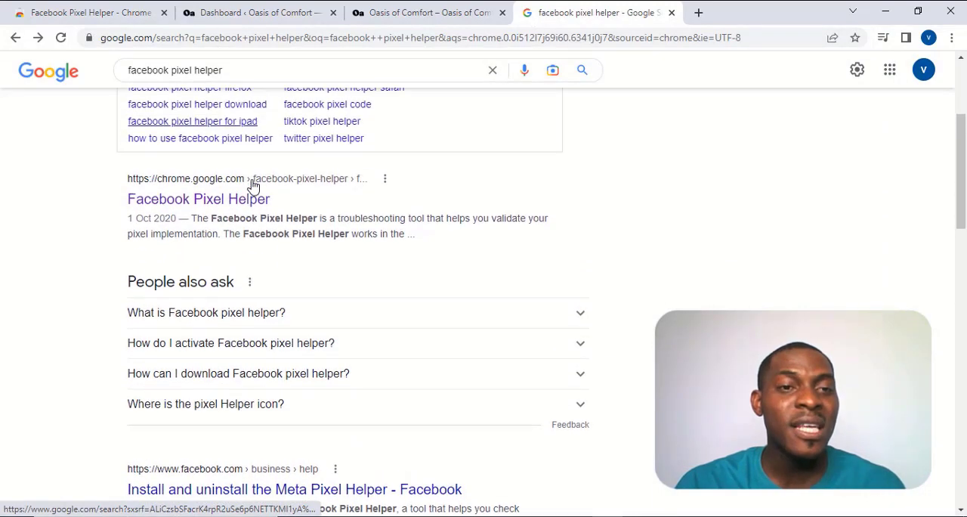
{"action": "left_click", "coordinate": [217, 200]}
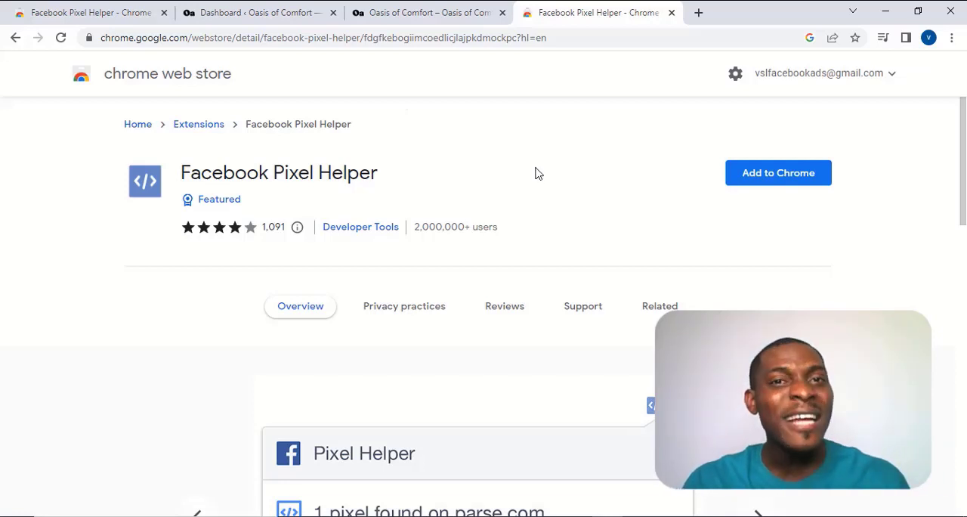
{"action": "left_click", "coordinate": [366, 13]}
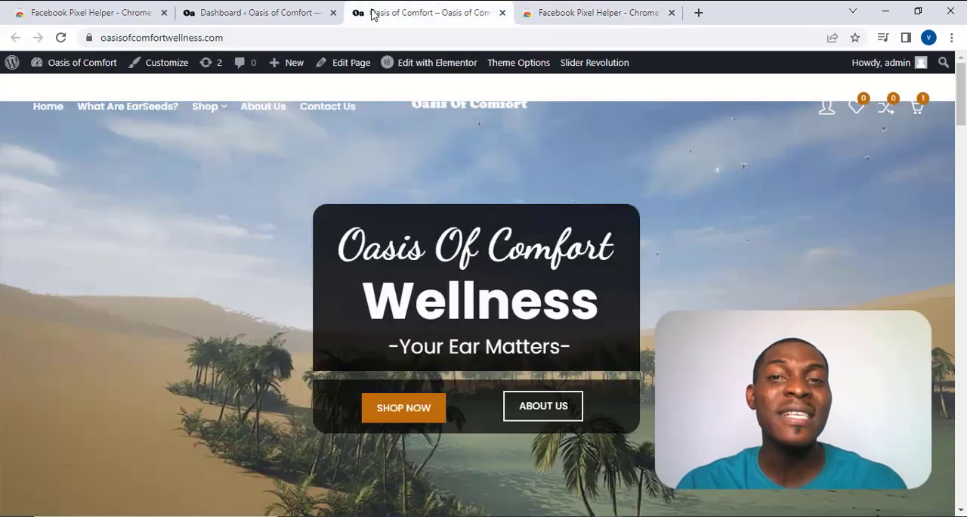
{"action": "scroll", "coordinate": [597, 228], "scroll_direction": "down", "scroll_amount": 2}
{"action": "scroll", "coordinate": [597, 228], "scroll_direction": "up", "scroll_amount": 2}
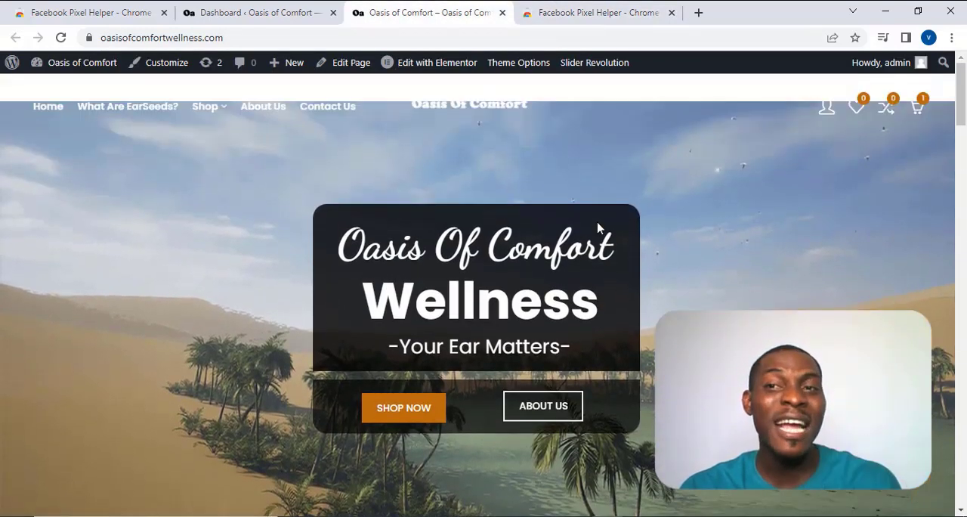
Step: Install the Facebook Pixel Helper extension from the Chrome Web Store and pin it for quick access
{"action": "left_click", "coordinate": [574, 10]}
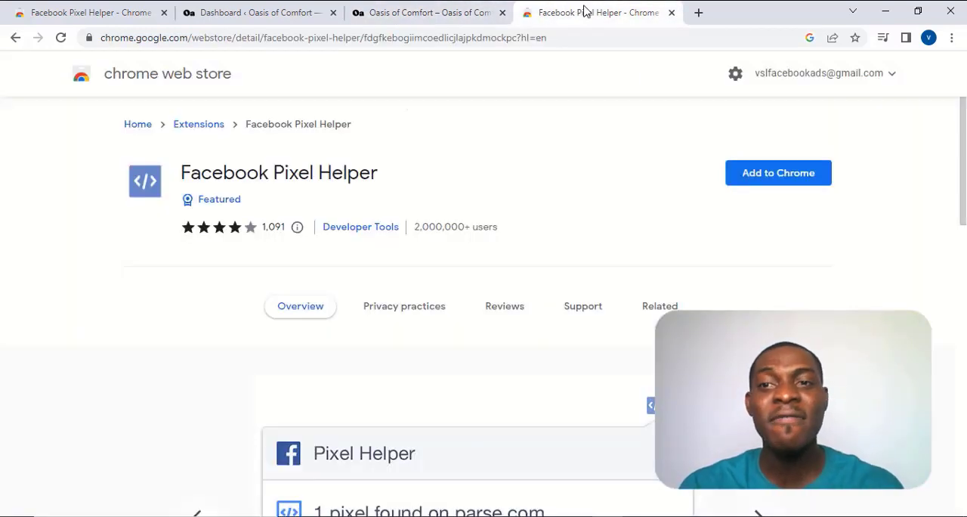
{"action": "left_click", "coordinate": [783, 185]}
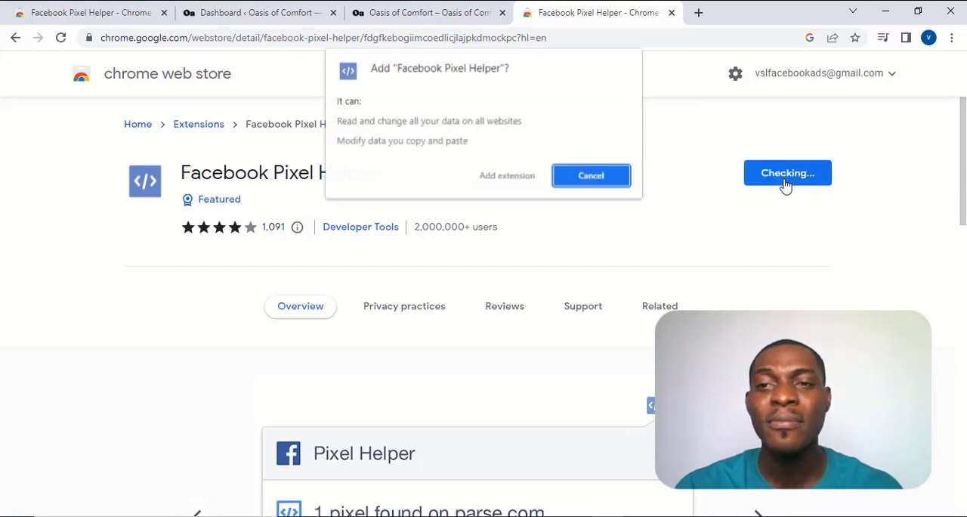
{"action": "left_click", "coordinate": [533, 177]}
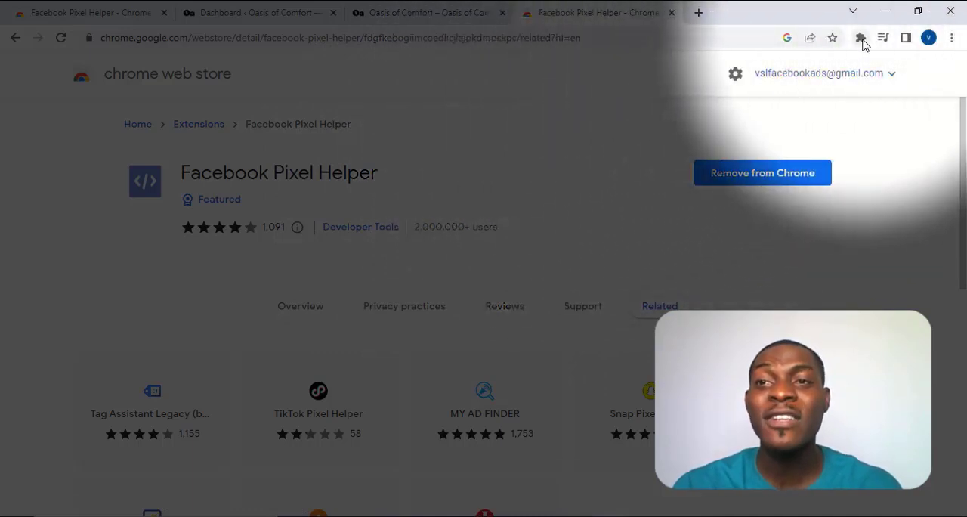
{"action": "left_click", "coordinate": [860, 39]}
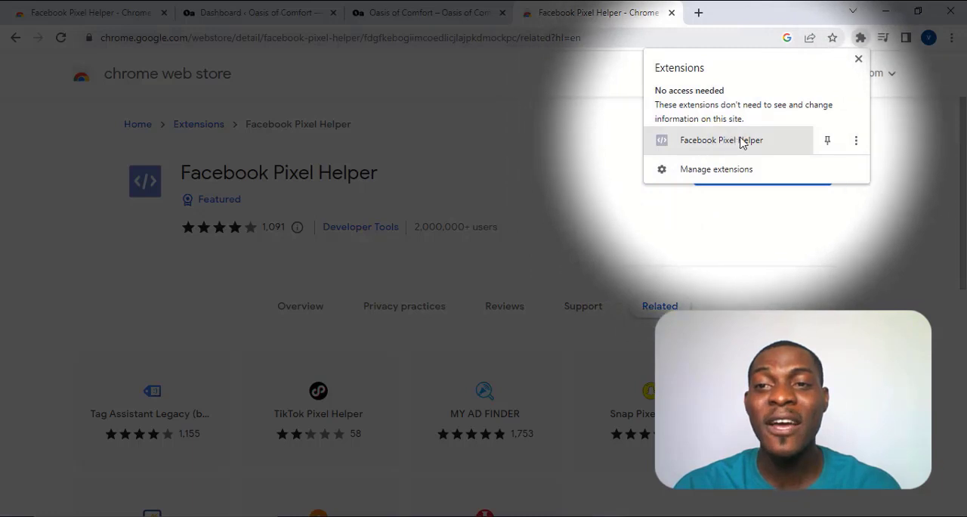
{"action": "left_click", "coordinate": [827, 141]}
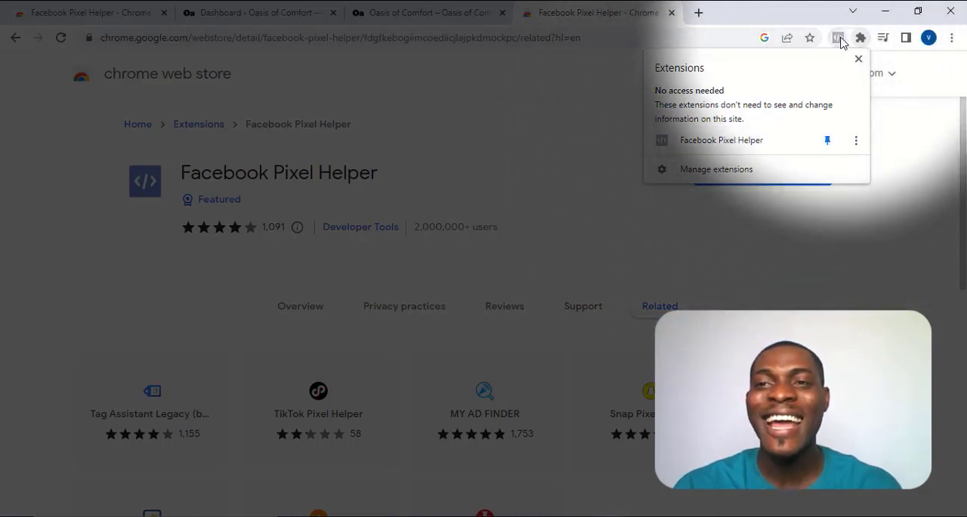
Step: Check the Oasis of Comfort website for installed pixels with Facebook Pixel Helper
{"action": "left_click", "coordinate": [427, 12]}
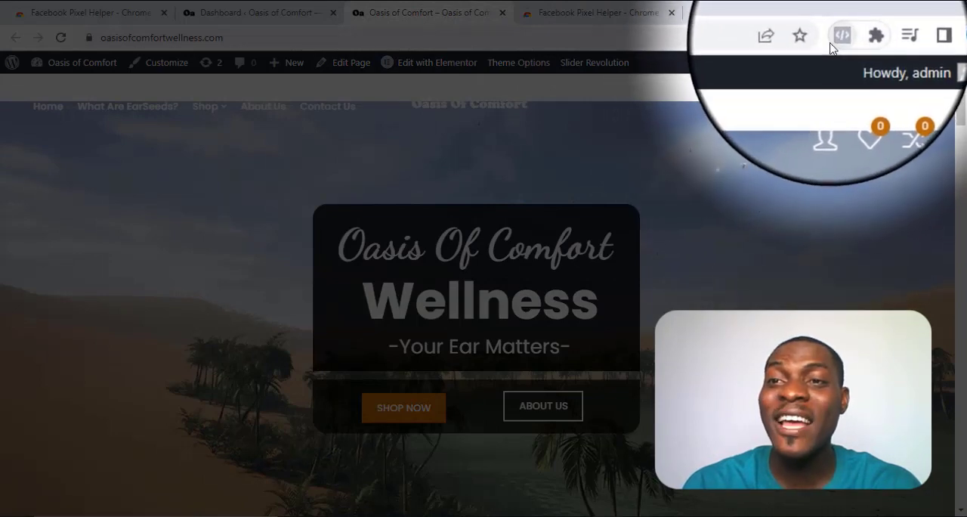
{"action": "left_click", "coordinate": [838, 39]}
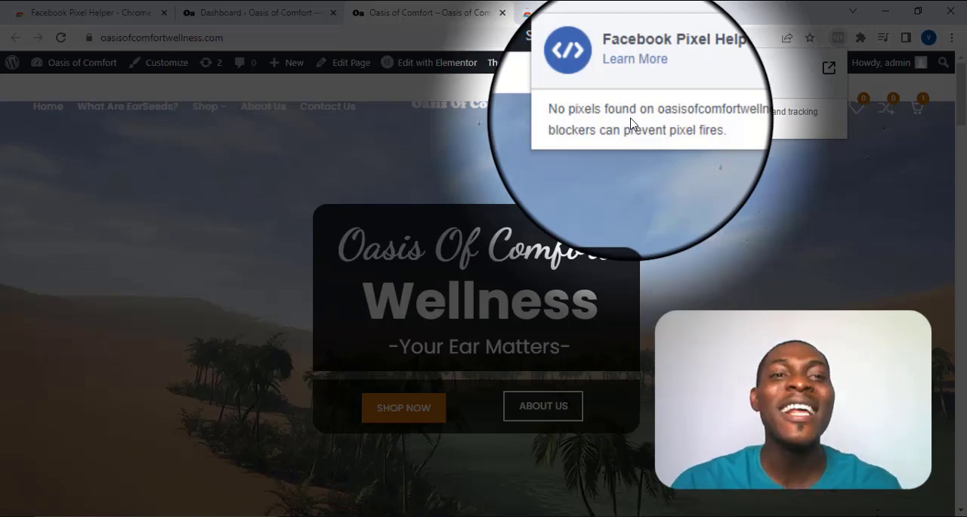
{"action": "left_click", "coordinate": [524, 178]}
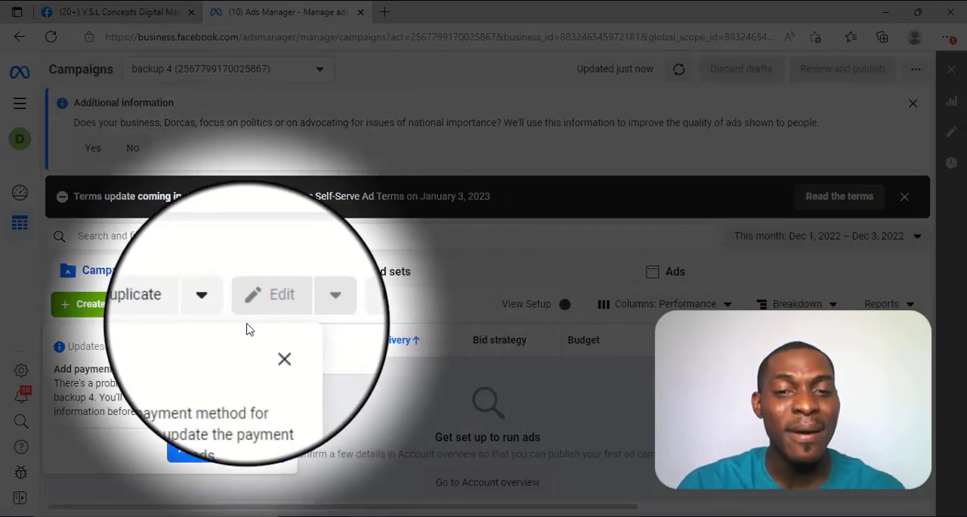
Step: Dismiss the payment method notice in Meta Ads Manager and open Events Manager
{"action": "left_click", "coordinate": [265, 346]}
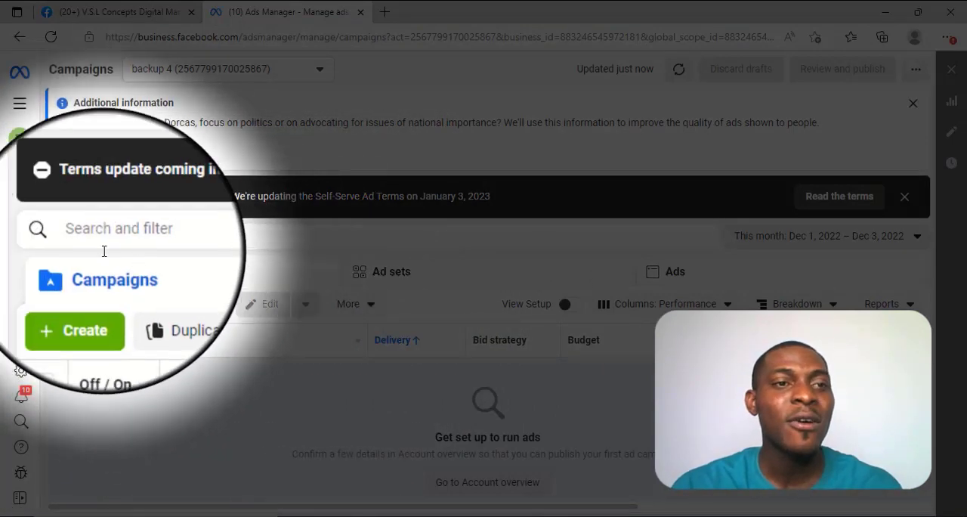
{"action": "left_click", "coordinate": [20, 114]}
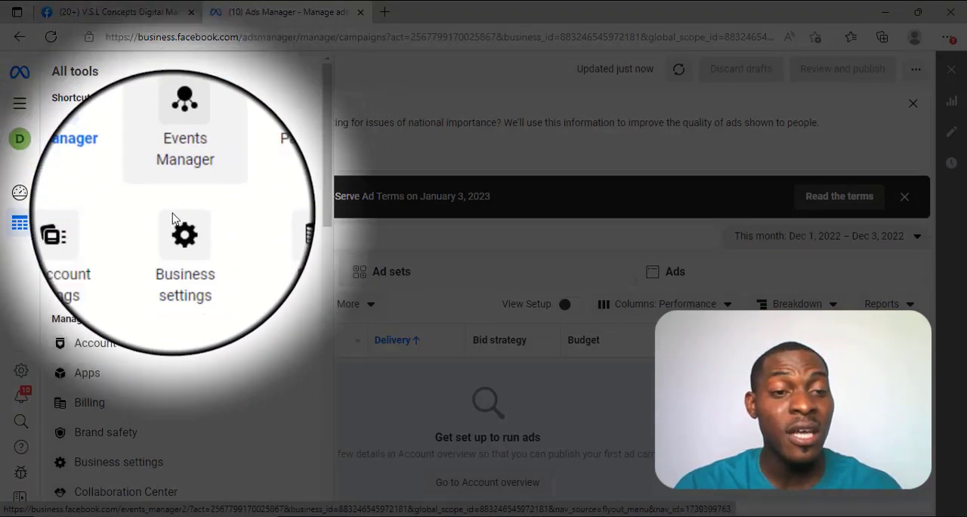
{"action": "scroll", "coordinate": [173, 245], "scroll_direction": "down", "scroll_amount": 3}
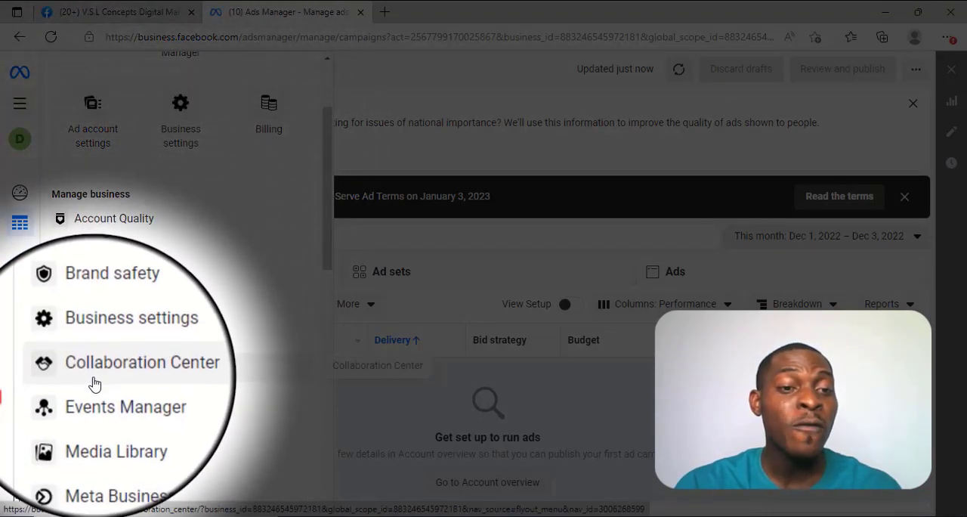
{"action": "left_click", "coordinate": [98, 402]}
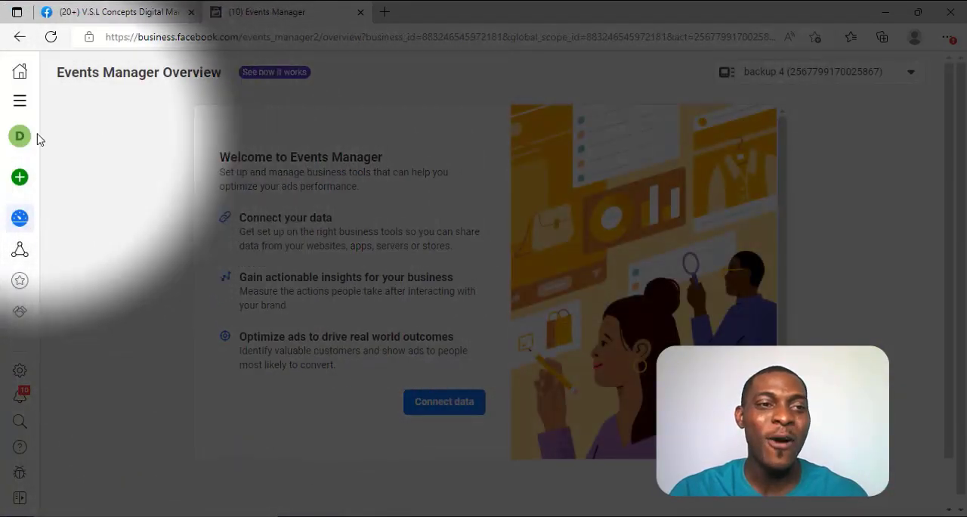
Step: Connect a new data source of type Web and create a pixel named "oasis"
{"action": "left_click", "coordinate": [24, 176]}
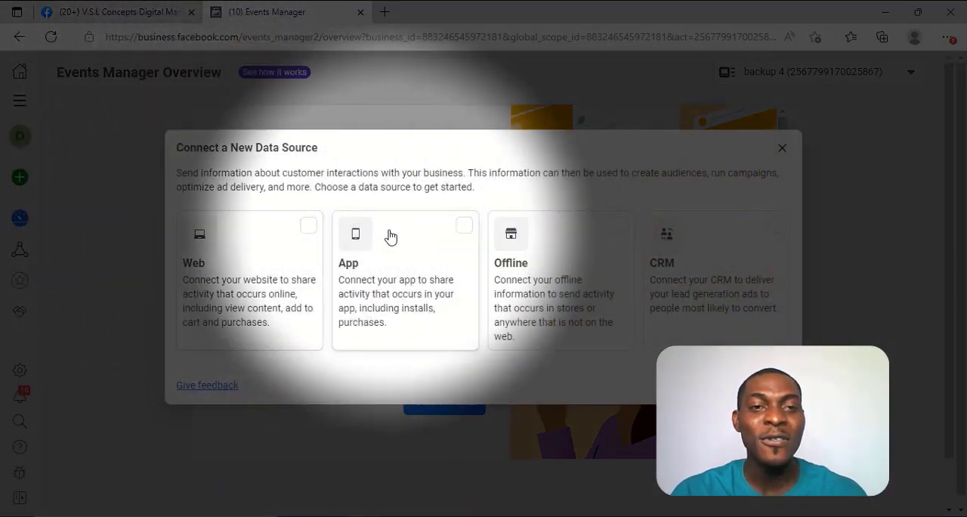
{"action": "left_click", "coordinate": [309, 226]}
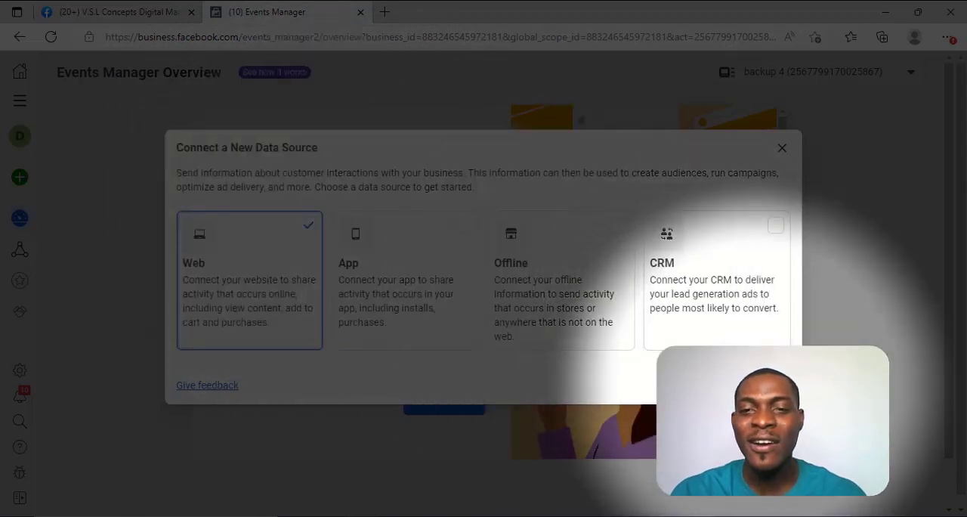
{"action": "left_click", "coordinate": [760, 384]}
{"action": "left_click", "coordinate": [520, 243]}
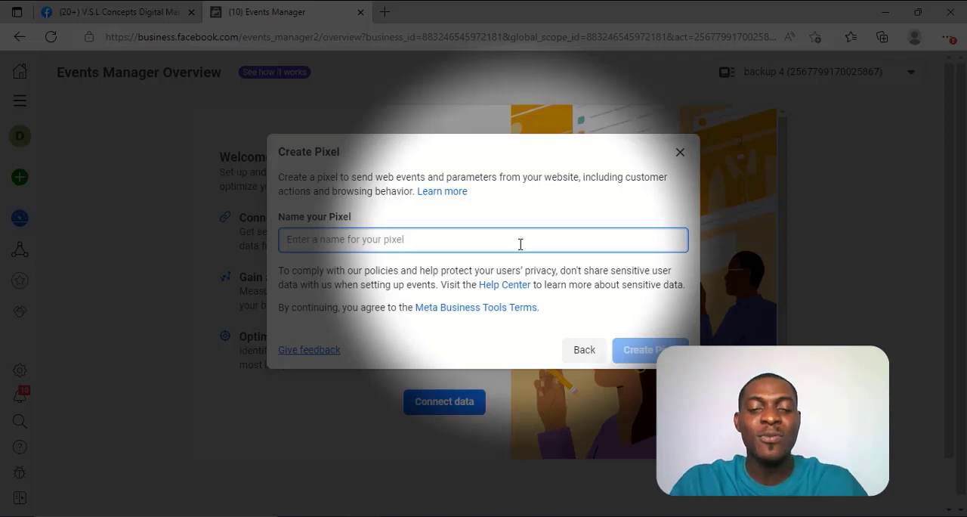
{"action": "type", "text": "pasis"}
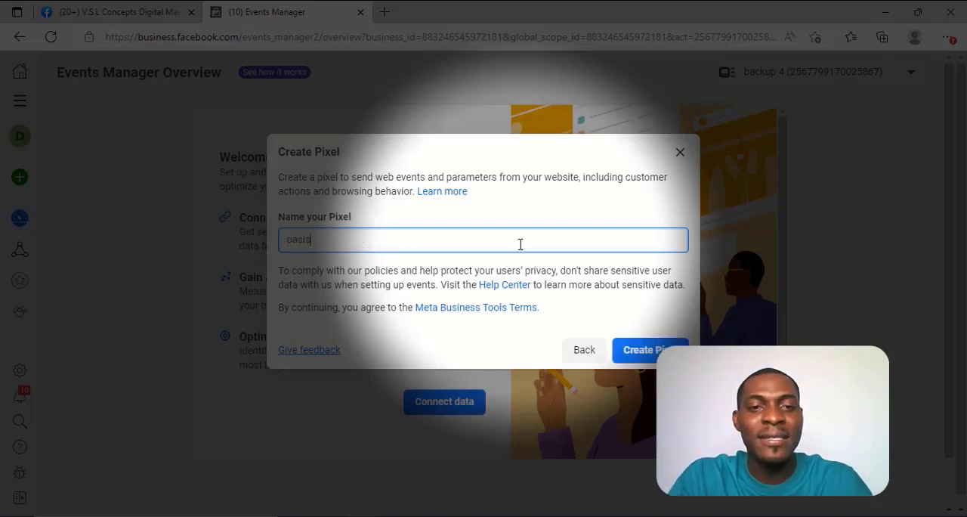
{"action": "left_click", "coordinate": [634, 349]}
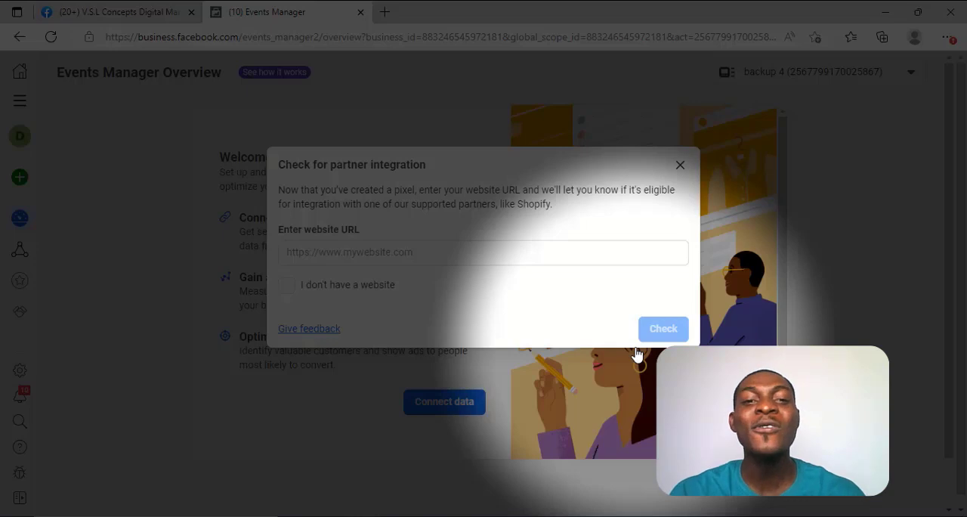
{"action": "left_click", "coordinate": [487, 257]}
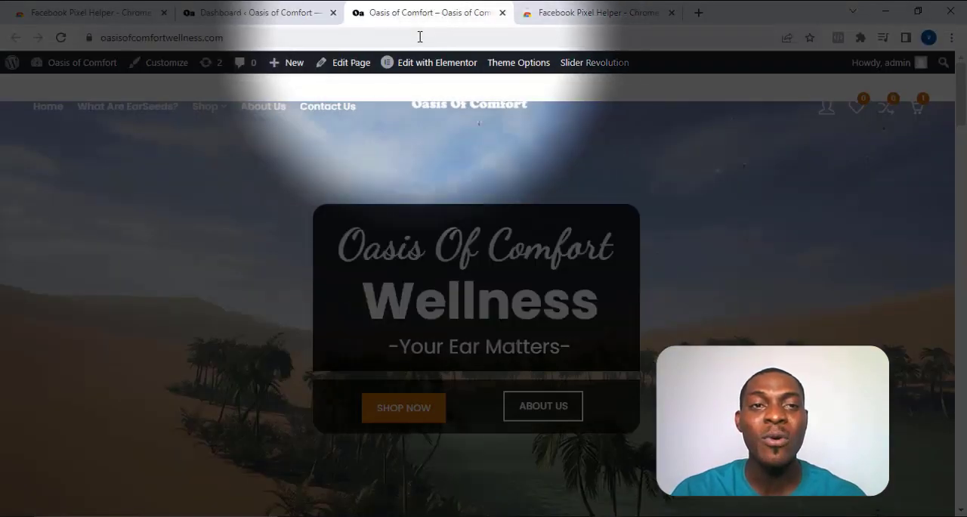
{"action": "left_click", "coordinate": [420, 36]}
{"action": "key", "text": "ctrl+c"}
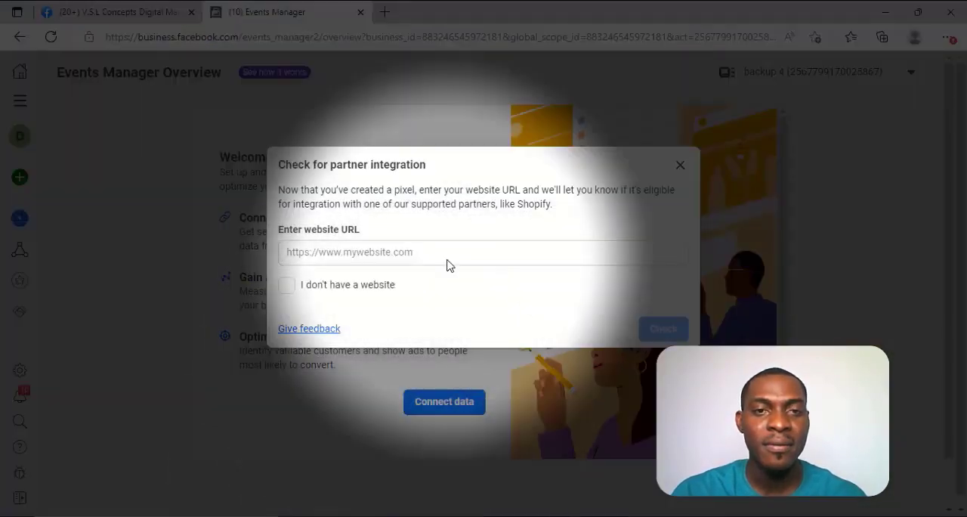
{"action": "left_click", "coordinate": [451, 258]}
{"action": "key", "text": "ctrl+v"}
{"action": "left_click", "coordinate": [663, 328]}
{"action": "left_click", "coordinate": [666, 336]}
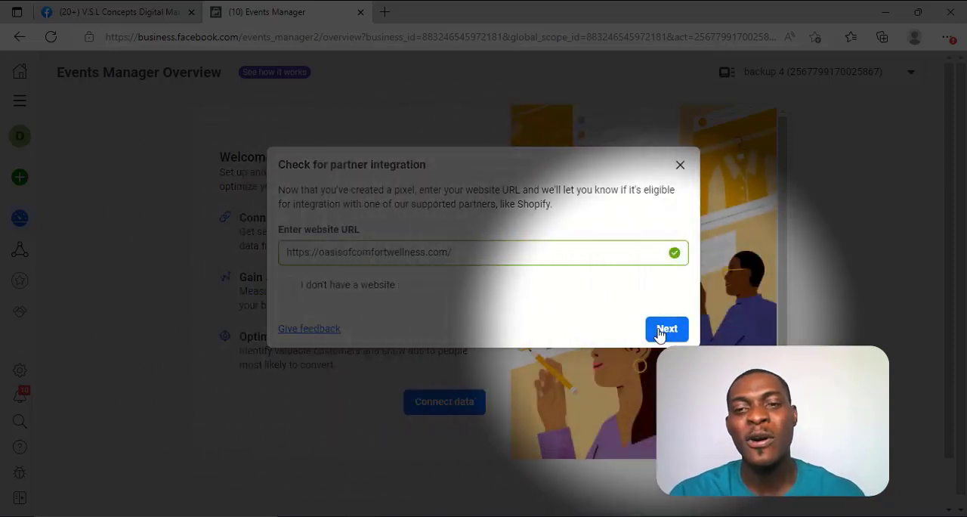
{"action": "left_click", "coordinate": [660, 332]}
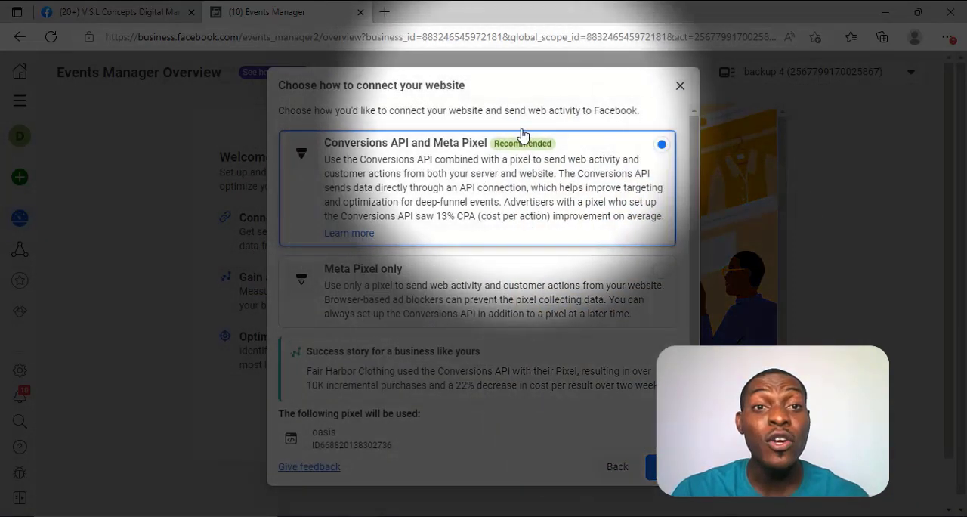
Step: Choose Meta Pixel only with manual code installation and copy the pixel's base code
{"action": "left_click", "coordinate": [371, 277]}
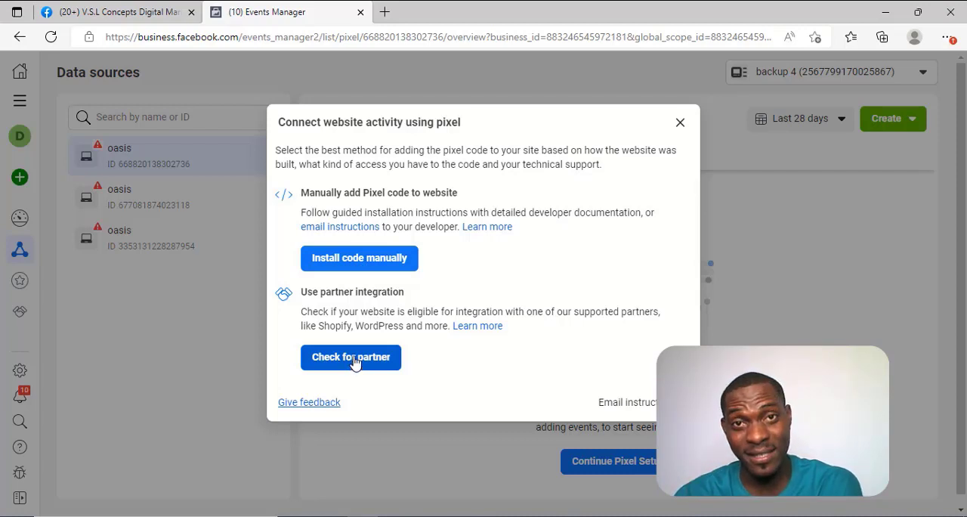
{"action": "left_click", "coordinate": [376, 259]}
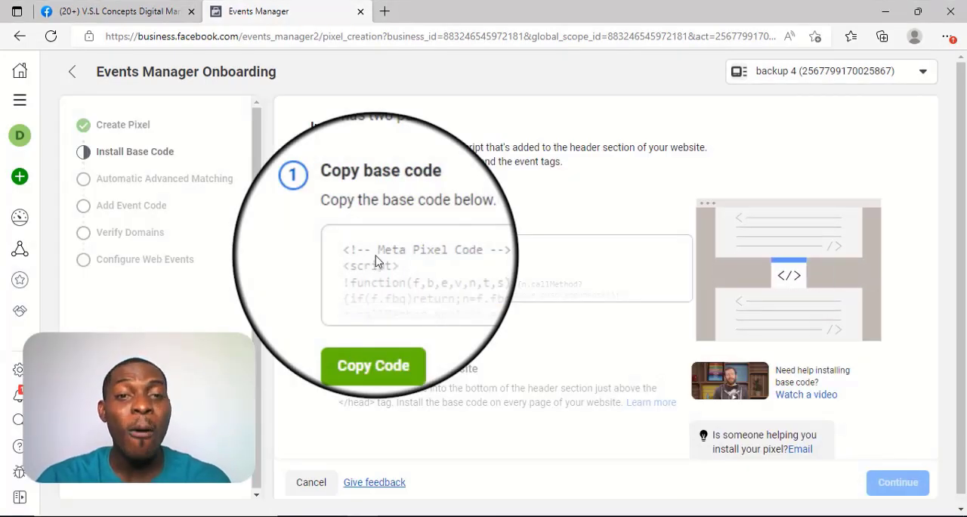
{"action": "left_click", "coordinate": [372, 338]}
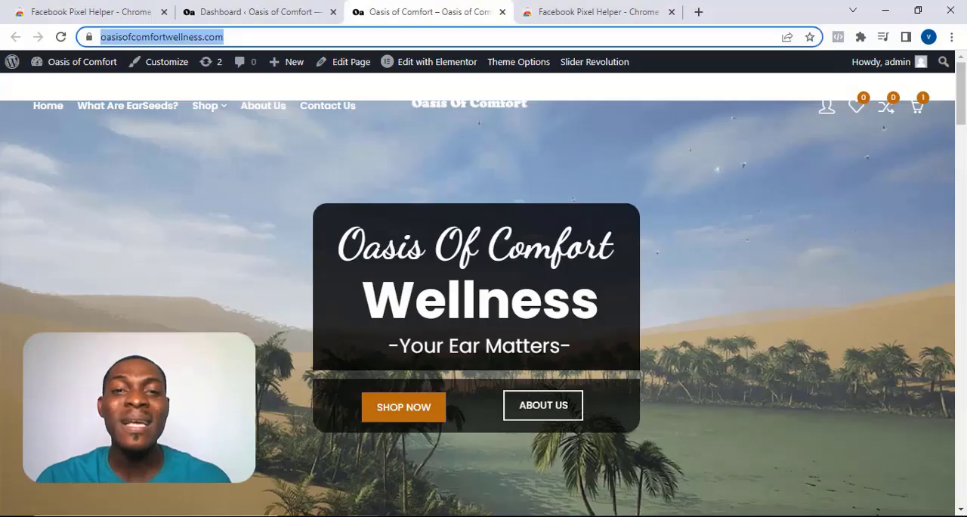
Step: Switch to the WordPress dashboard of the Oasis of Comfort site in Chrome
{"action": "scroll", "coordinate": [555, 267], "scroll_direction": "down", "scroll_amount": 3}
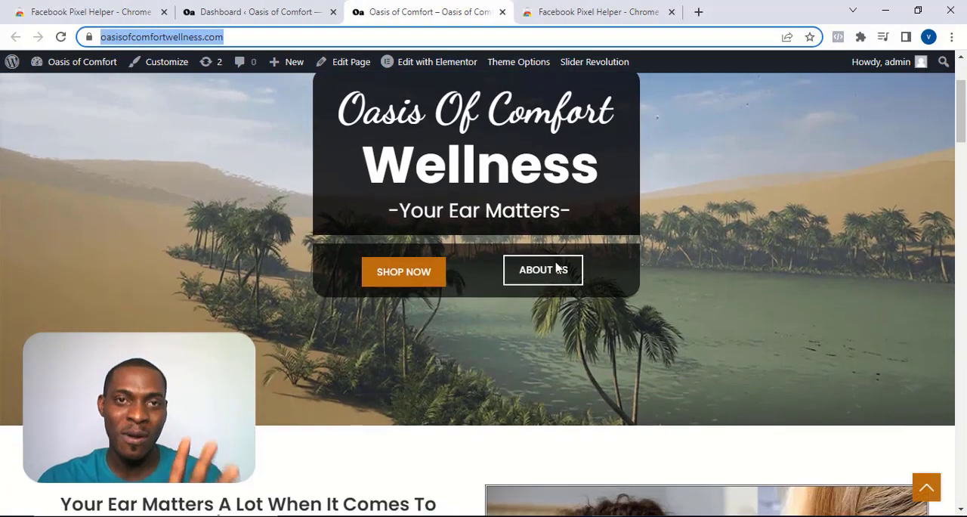
{"action": "scroll", "coordinate": [555, 266], "scroll_direction": "up", "scroll_amount": 1}
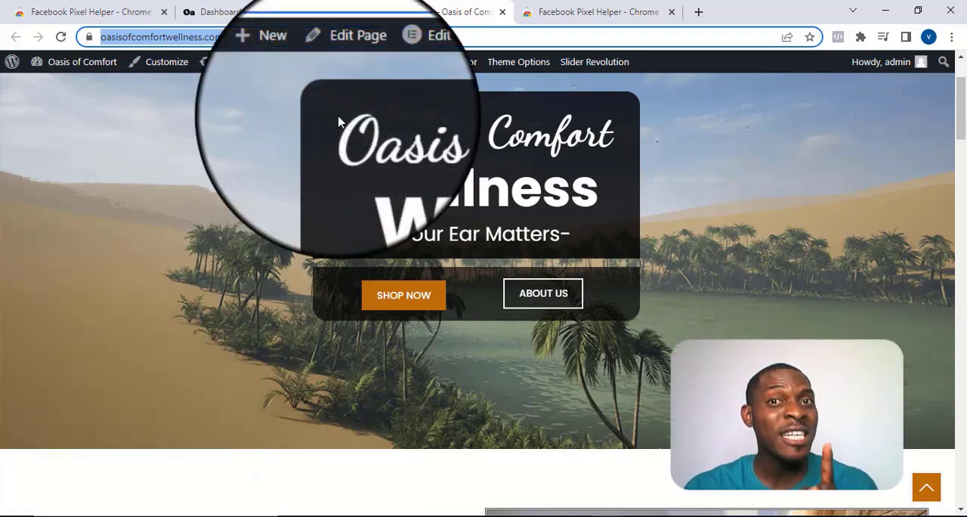
{"action": "left_click", "coordinate": [226, 11]}
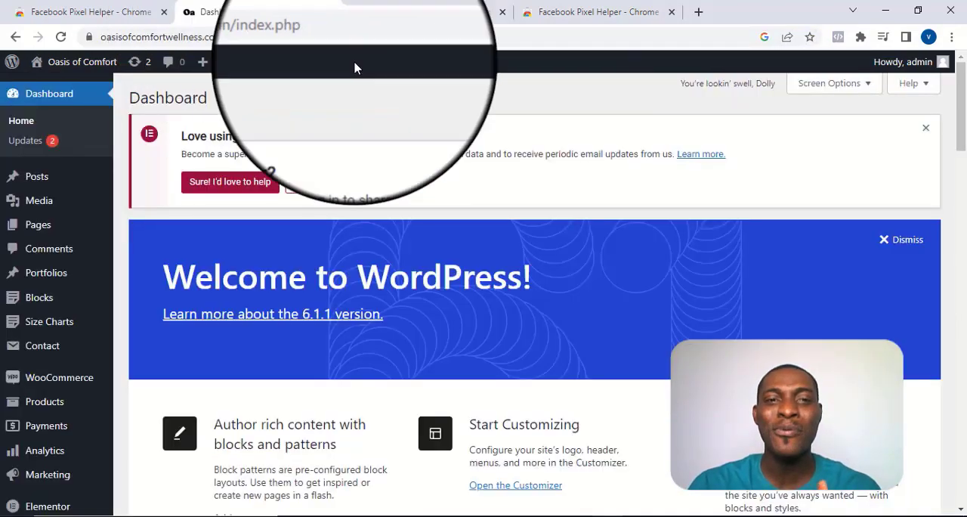
Step: Search the WordPress plugin directory for "wpcode", then install and activate the WPCode – Insert Headers and Footers plugin
{"action": "scroll", "coordinate": [446, 188], "scroll_direction": "down", "scroll_amount": 2}
{"action": "scroll", "coordinate": [446, 188], "scroll_direction": "up", "scroll_amount": 2}
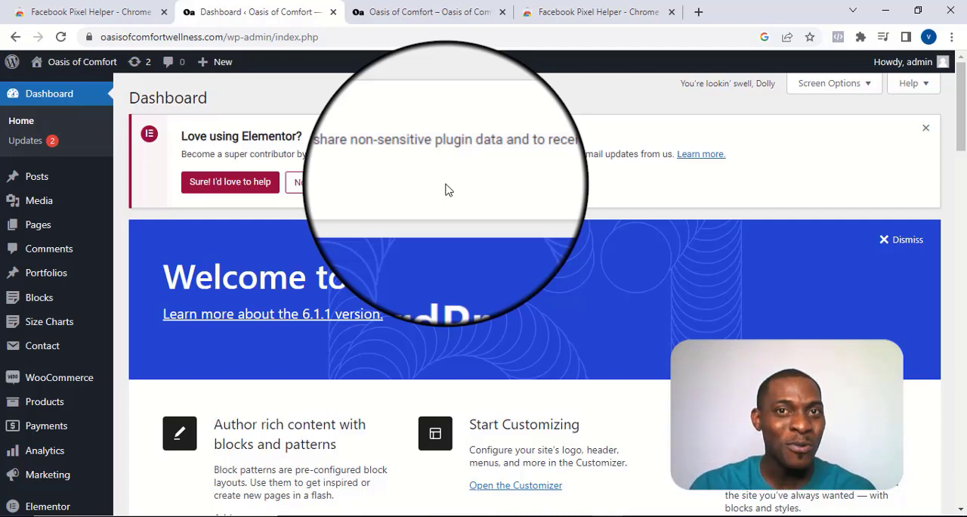
{"action": "scroll", "coordinate": [23, 242], "scroll_direction": "down", "scroll_amount": 3}
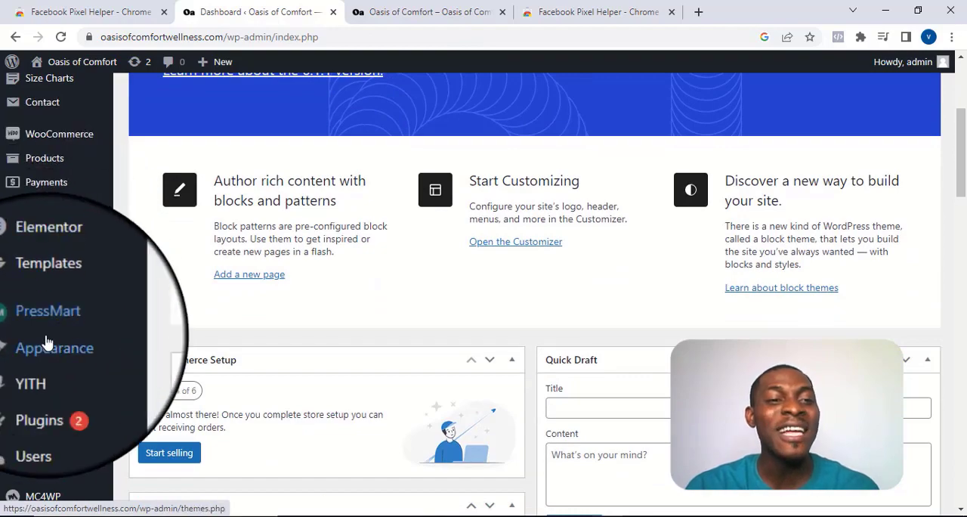
{"action": "mouse_move", "coordinate": [43, 391]}
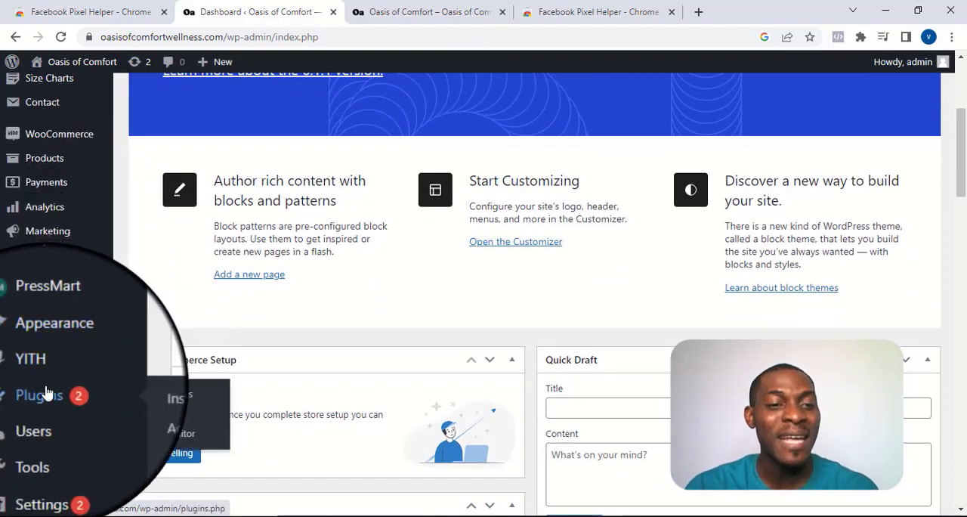
{"action": "left_click", "coordinate": [159, 424]}
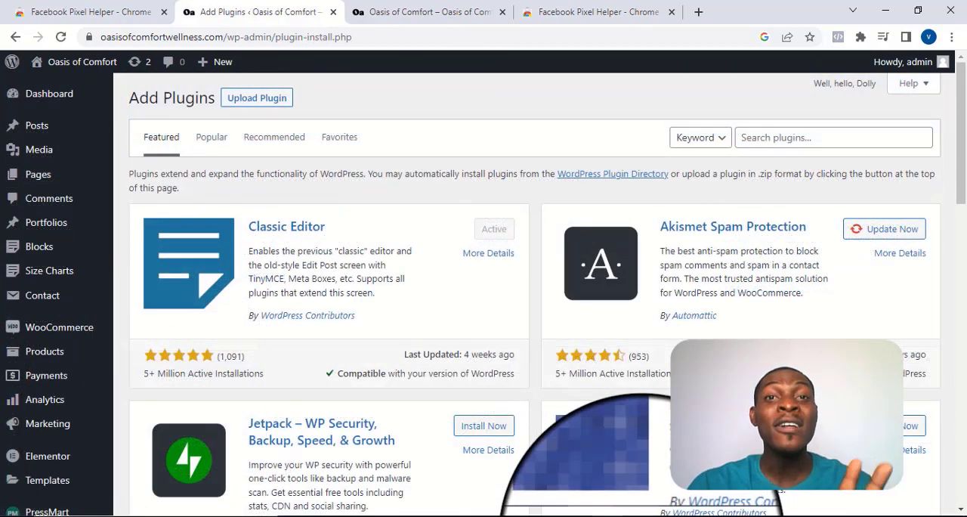
{"action": "left_click", "coordinate": [777, 143]}
{"action": "type", "text": "wpcode"}
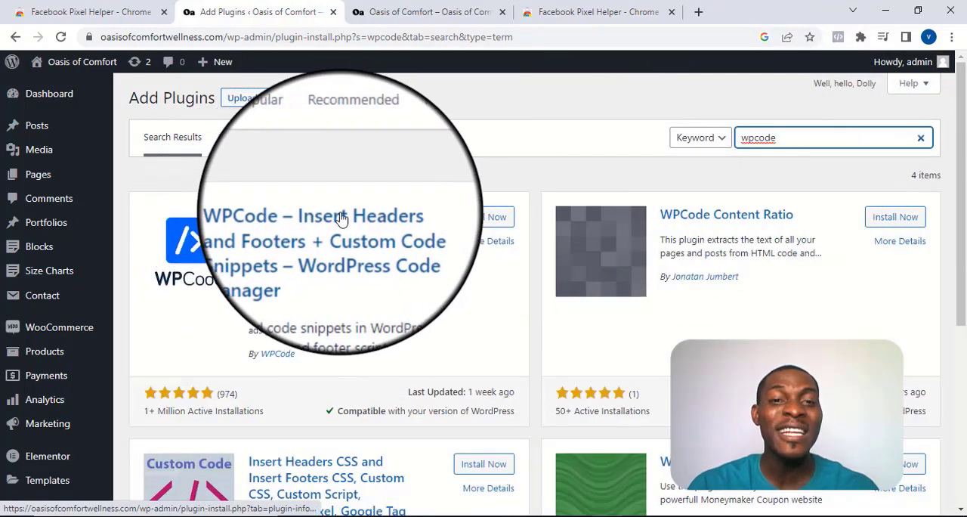
{"action": "left_click", "coordinate": [477, 220]}
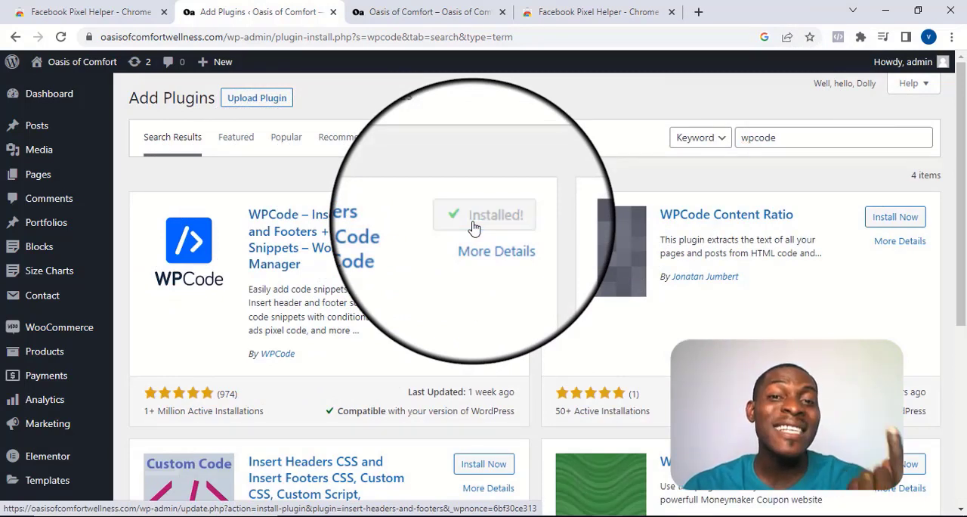
{"action": "left_click", "coordinate": [481, 223]}
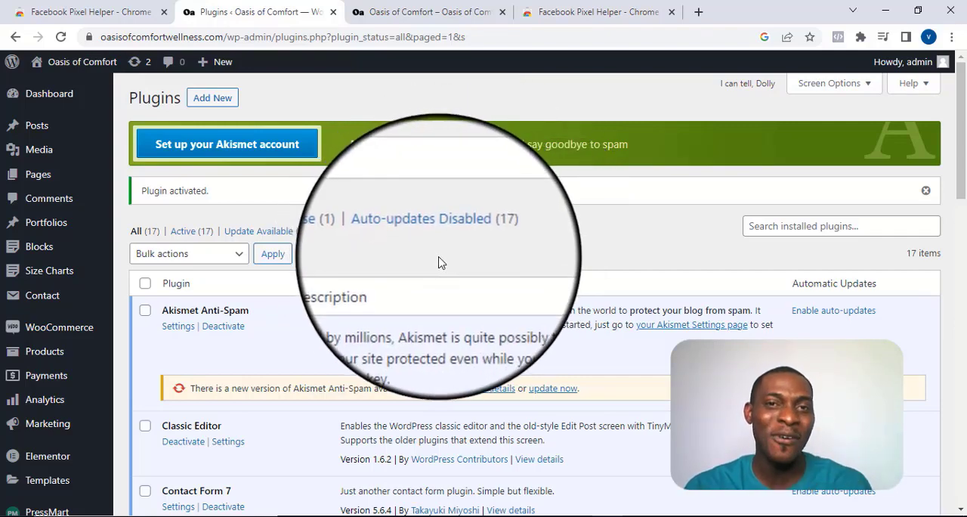
Step: Paste the copied Meta Pixel base code into the Header box of WPCode's Global Header and Footer settings and save the changes
{"action": "scroll", "coordinate": [441, 262], "scroll_direction": "down", "scroll_amount": 1}
{"action": "scroll", "coordinate": [440, 262], "scroll_direction": "down", "scroll_amount": 12}
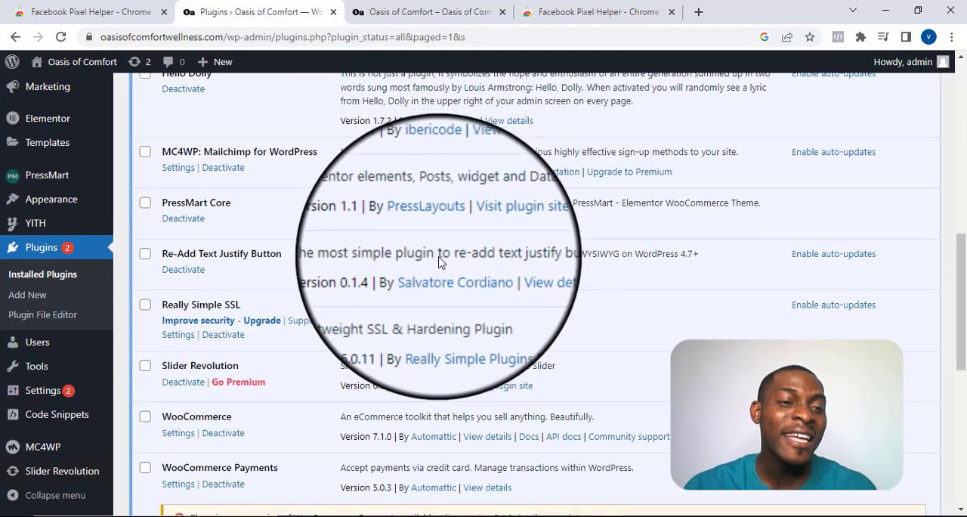
{"action": "mouse_move", "coordinate": [49, 424]}
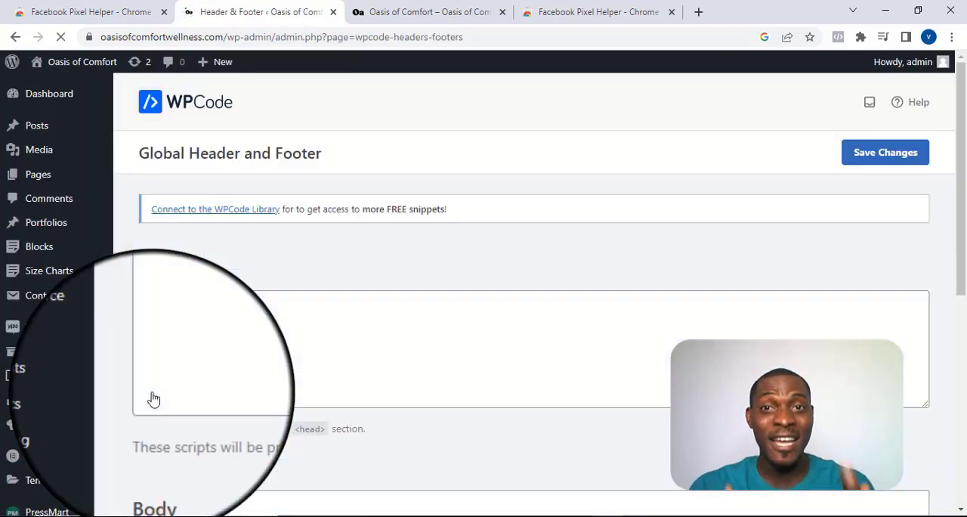
{"action": "scroll", "coordinate": [358, 352], "scroll_direction": "down", "scroll_amount": 2}
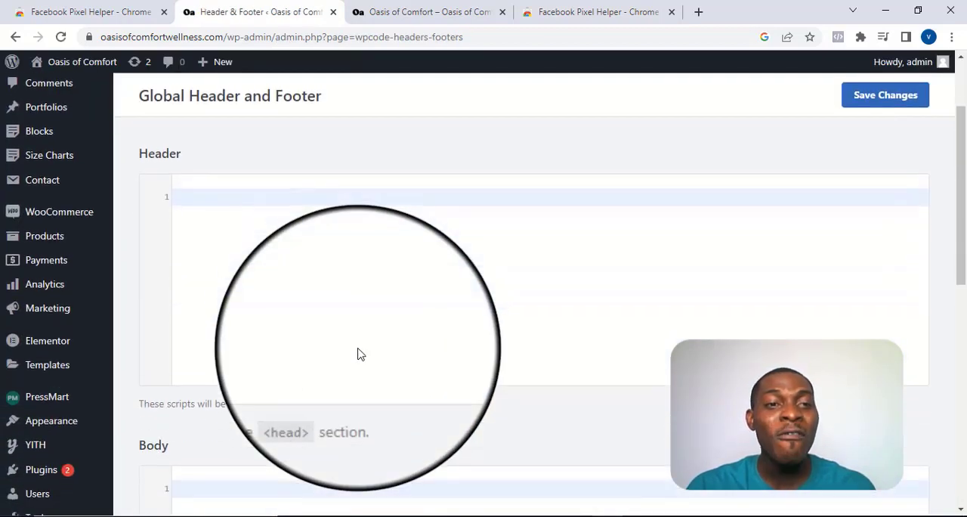
{"action": "left_click", "coordinate": [204, 194]}
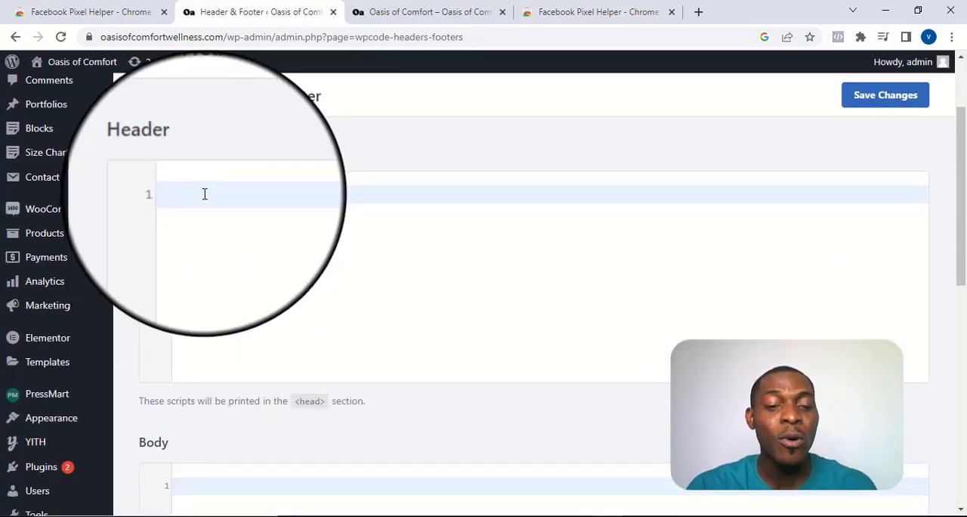
{"action": "key", "text": "ctrl+v"}
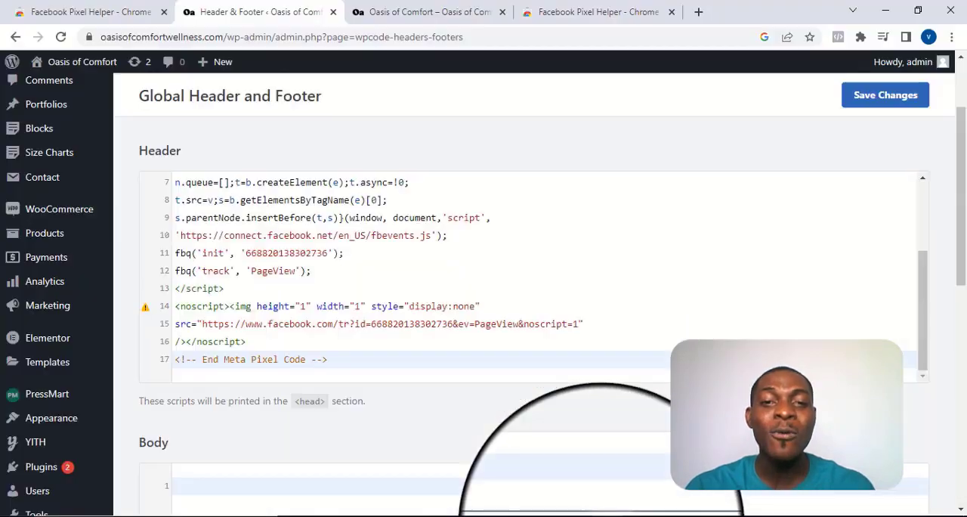
{"action": "mouse_move", "coordinate": [889, 89]}
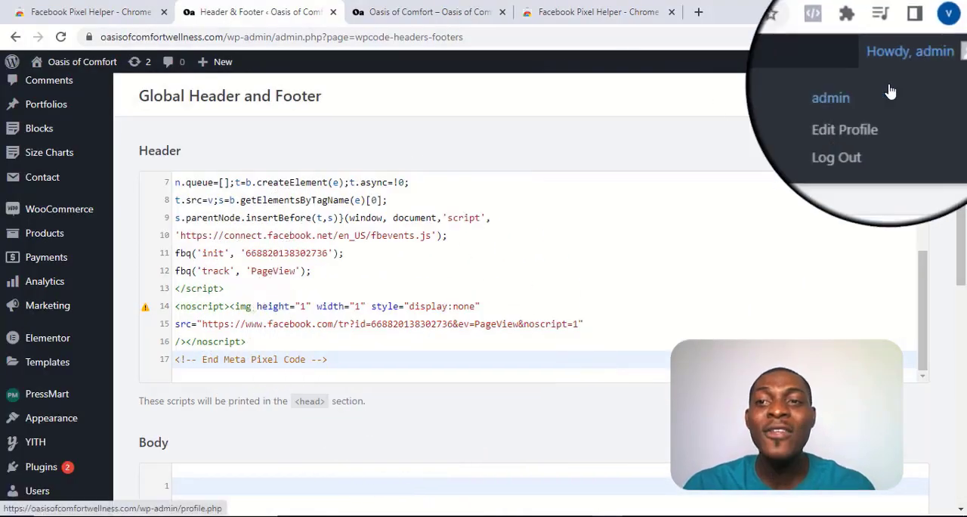
{"action": "left_click", "coordinate": [858, 99]}
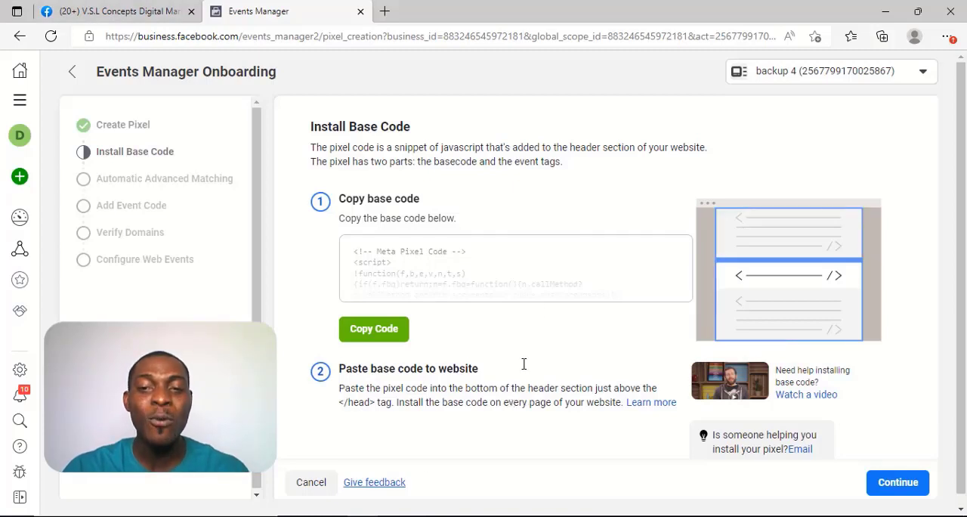
Step: In Meta Events Manager, continue past the base code installation and proceed through Automatic Advanced Matching with the option off
{"action": "left_click", "coordinate": [885, 487]}
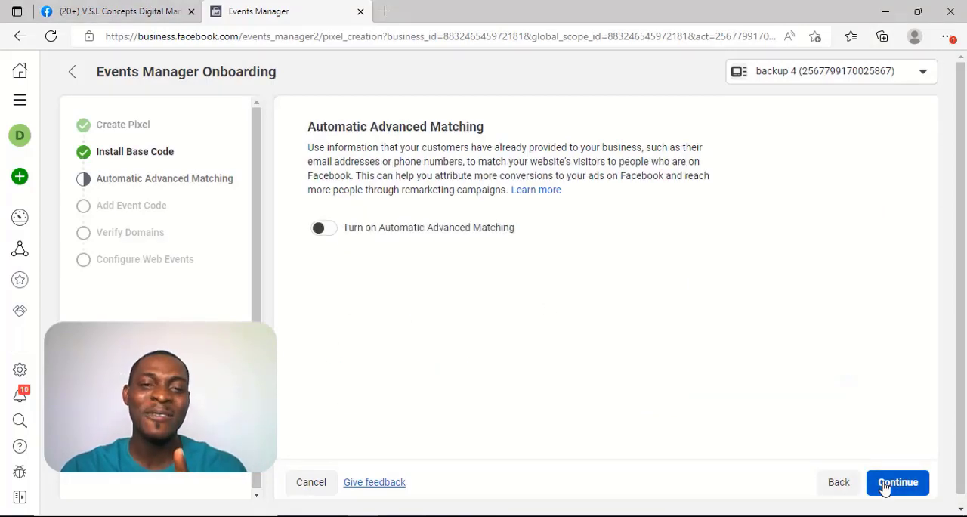
{"action": "left_click", "coordinate": [318, 230]}
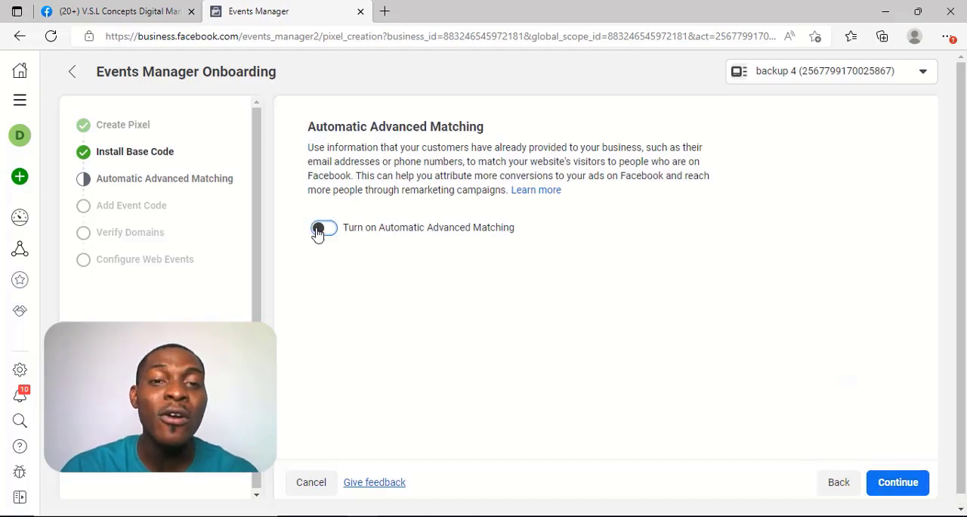
{"action": "left_click", "coordinate": [318, 230]}
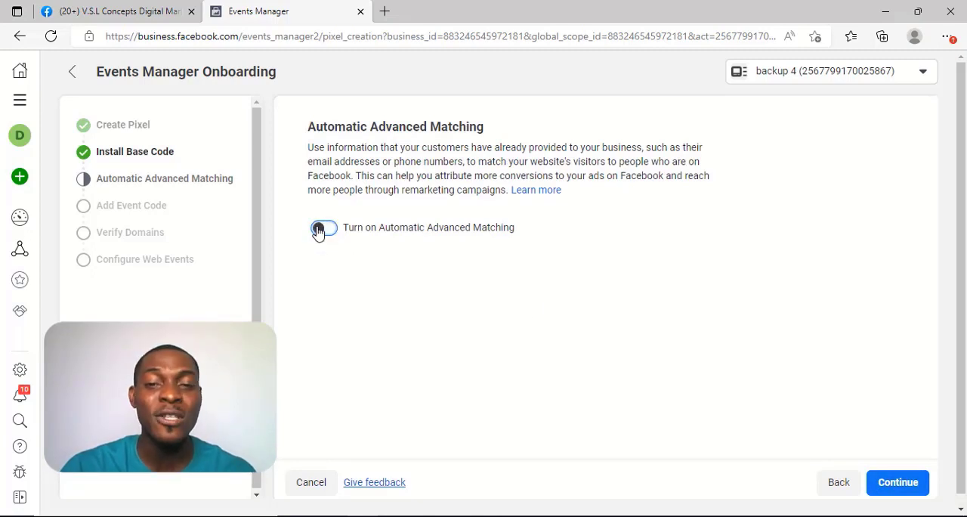
{"action": "left_click", "coordinate": [902, 484]}
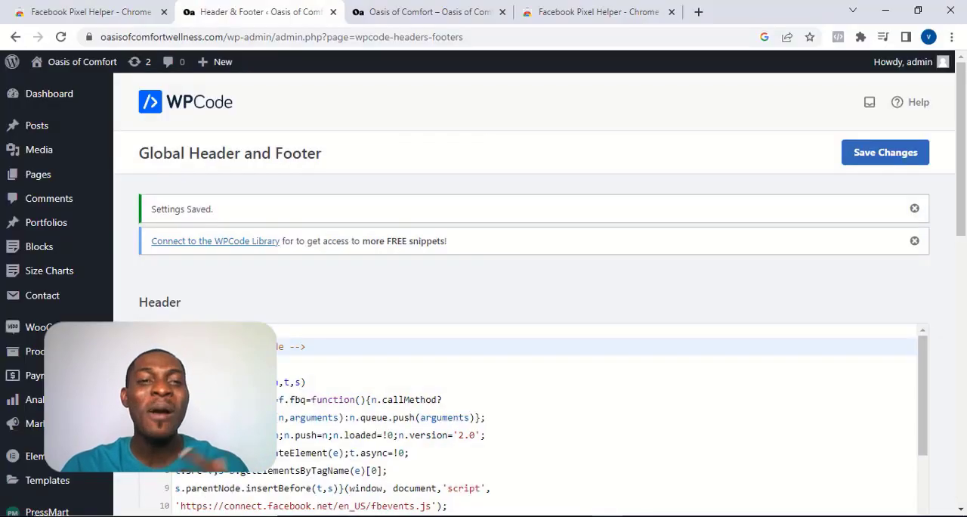
Step: Open the live Oasis of Comfort site from WordPress in a new tab and look over the home page, including its Contact Us Now button
{"action": "mouse_move", "coordinate": [86, 65]}
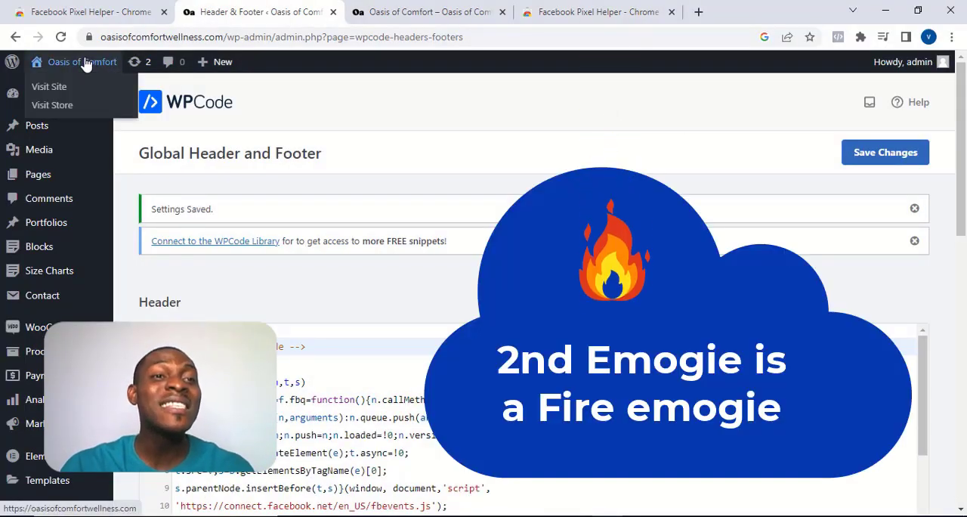
{"action": "right_click", "coordinate": [59, 89]}
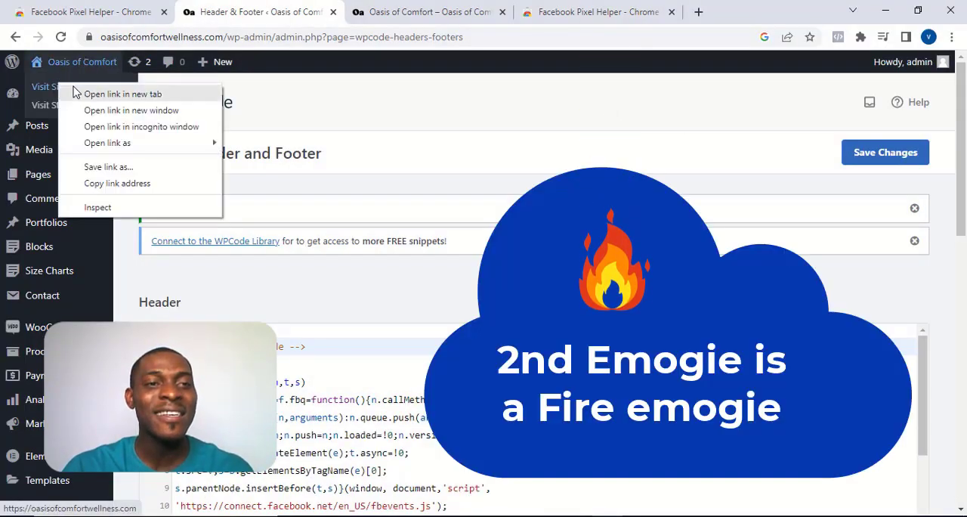
{"action": "left_click", "coordinate": [87, 93]}
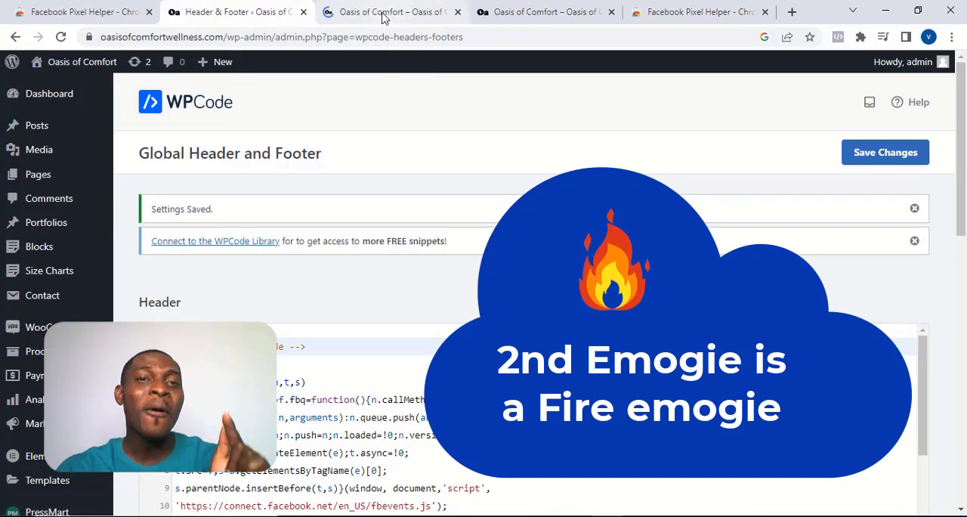
{"action": "left_click", "coordinate": [382, 16]}
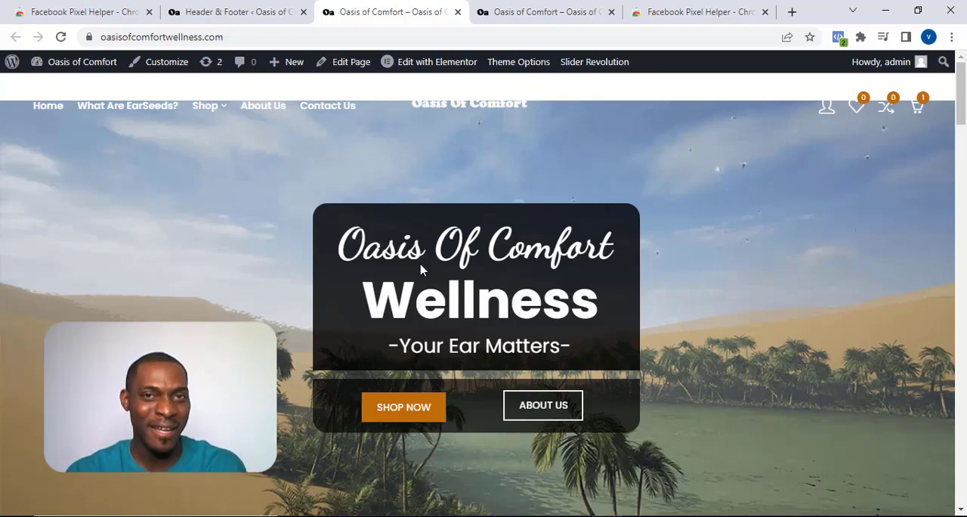
{"action": "scroll", "coordinate": [421, 269], "scroll_direction": "down", "scroll_amount": 2}
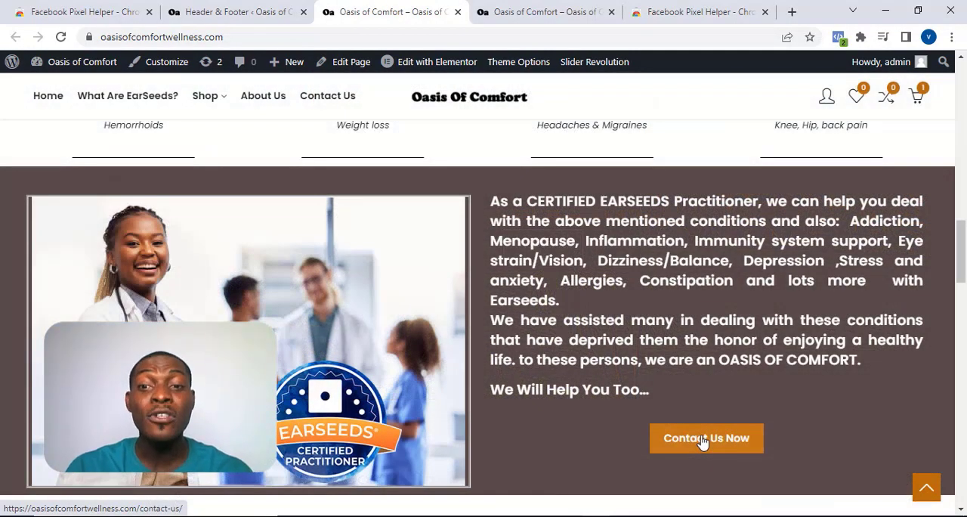
{"action": "scroll", "coordinate": [700, 442], "scroll_direction": "down", "scroll_amount": 1}
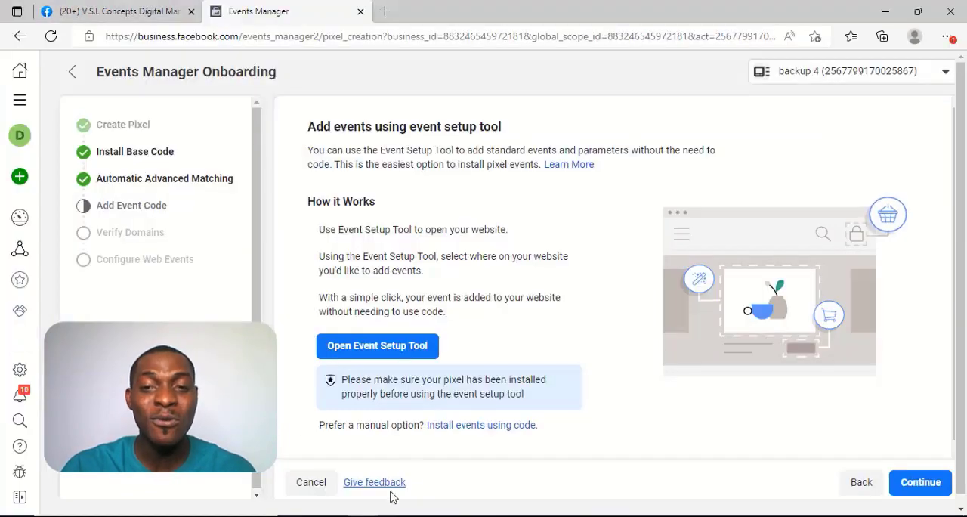
Step: In Meta Events Manager, start the Event Setup Tool and open the Oasis of Comfort website from its pasted address
{"action": "left_click", "coordinate": [394, 349]}
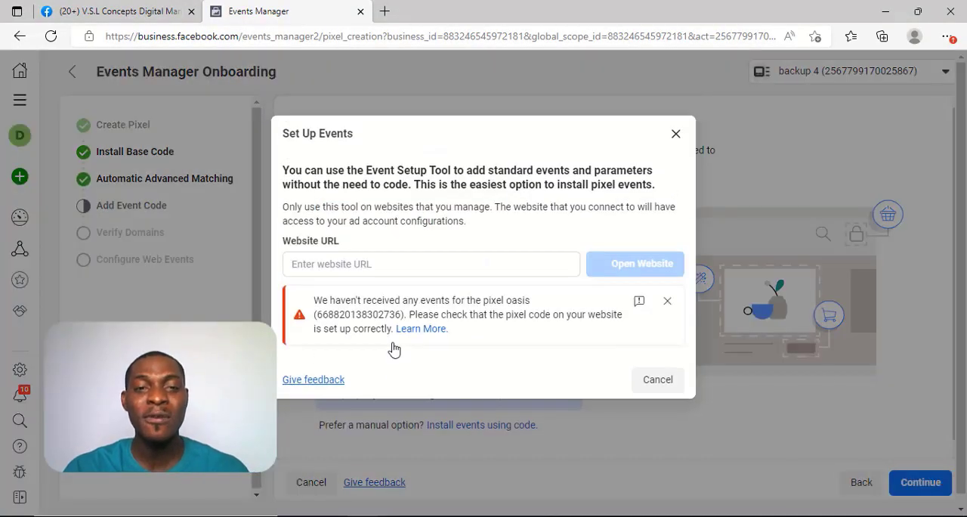
{"action": "left_click", "coordinate": [365, 263]}
{"action": "type", "text": "https://oasisofcomfortwellness.com/"}
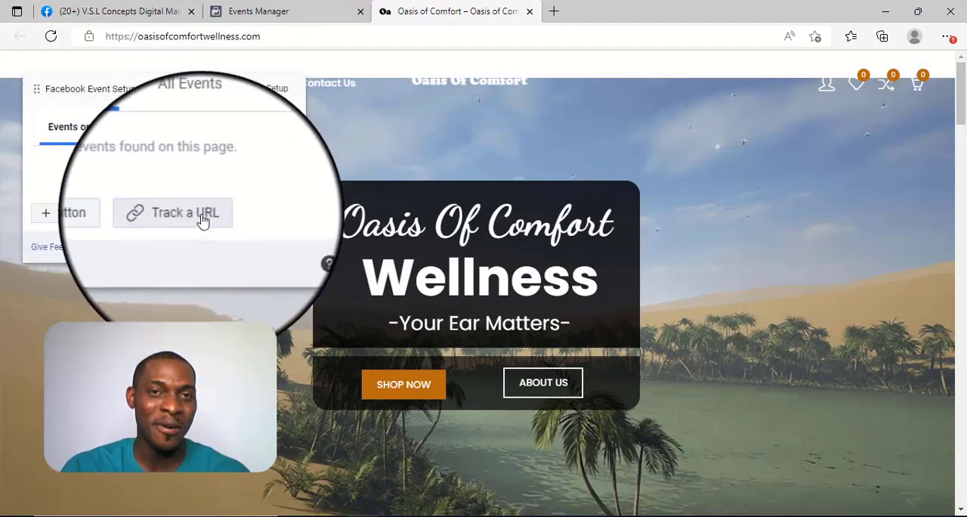
Step: Track the home page's Contact Us Now button above Testimonials as a Contact event, confirm it and finish the event setup
{"action": "left_click", "coordinate": [81, 215]}
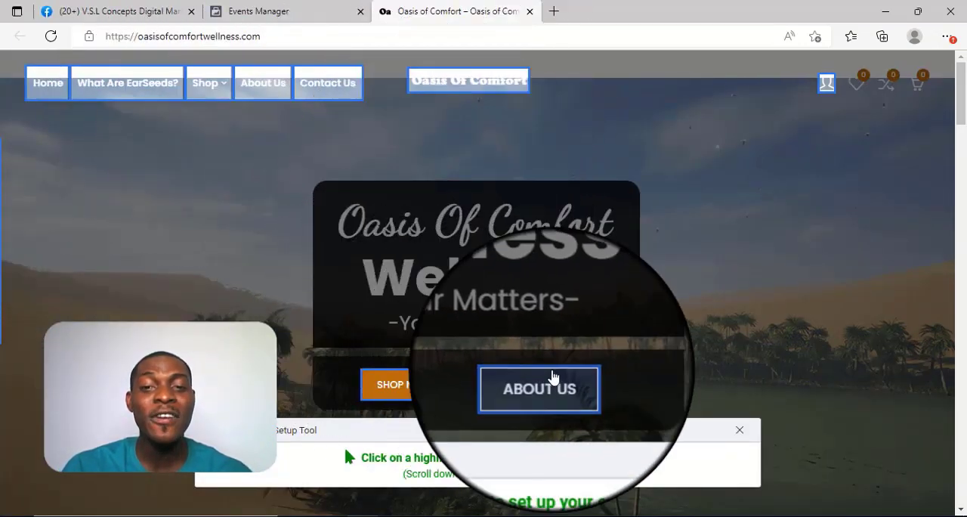
{"action": "scroll", "coordinate": [551, 369], "scroll_direction": "down", "scroll_amount": 10}
{"action": "scroll", "coordinate": [552, 369], "scroll_direction": "down", "scroll_amount": 10}
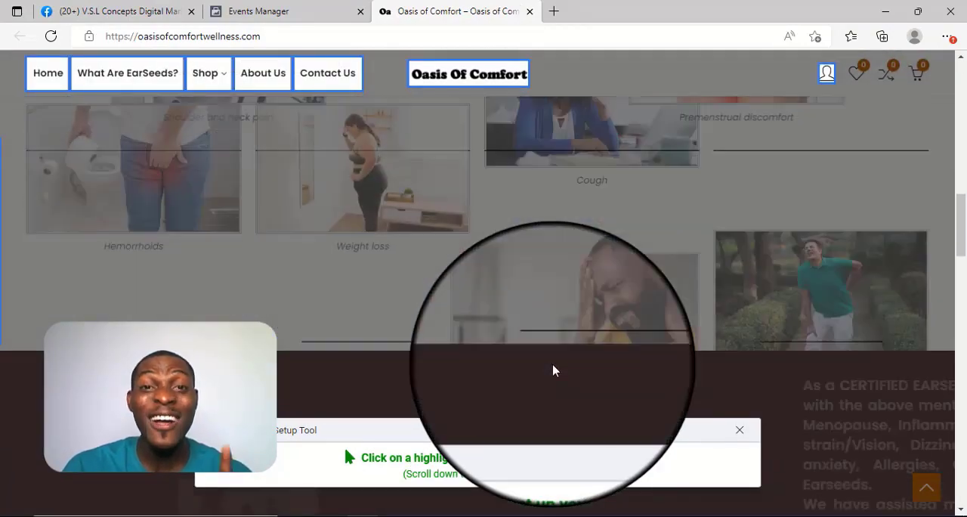
{"action": "scroll", "coordinate": [572, 343], "scroll_direction": "up", "scroll_amount": 1}
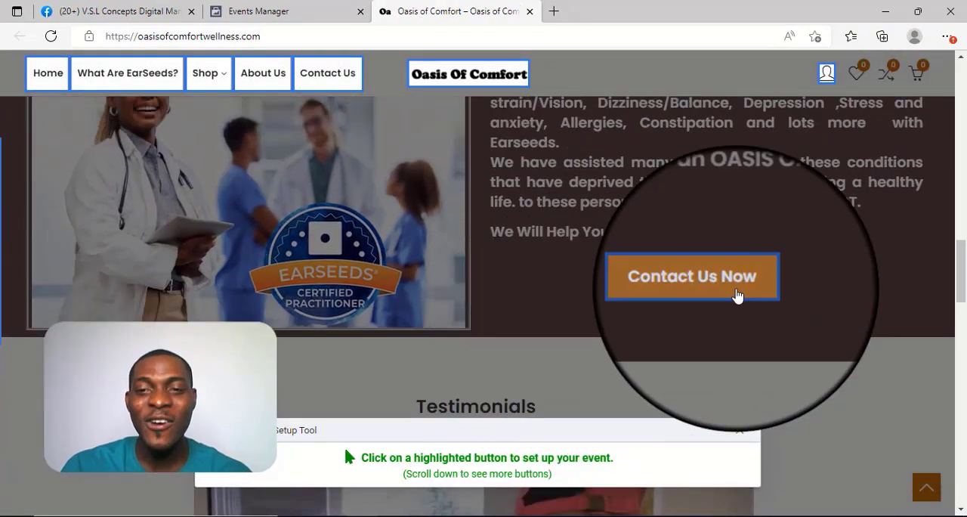
{"action": "left_click", "coordinate": [727, 287]}
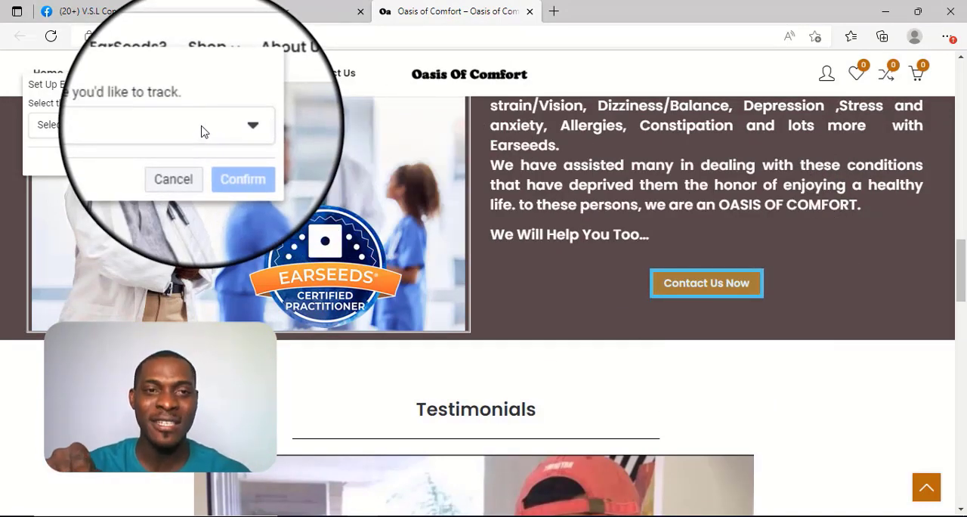
{"action": "left_click", "coordinate": [201, 131]}
{"action": "scroll", "coordinate": [147, 229], "scroll_direction": "down", "scroll_amount": 3}
{"action": "scroll", "coordinate": [148, 228], "scroll_direction": "down", "scroll_amount": 3}
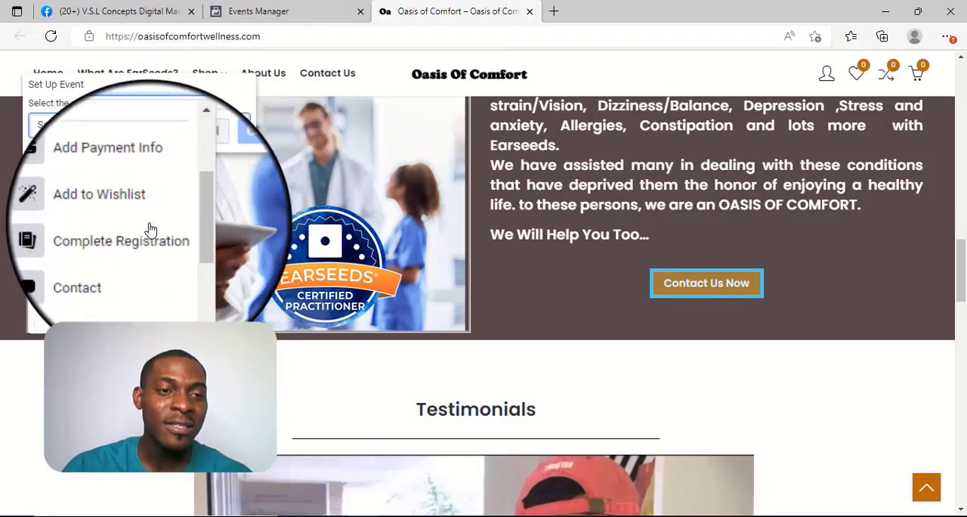
{"action": "left_click", "coordinate": [98, 262]}
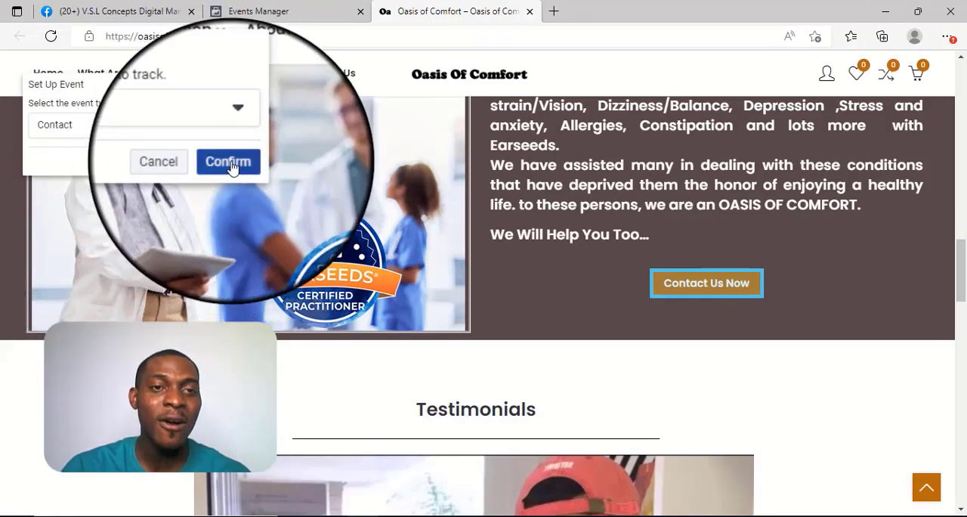
{"action": "left_click", "coordinate": [228, 161]}
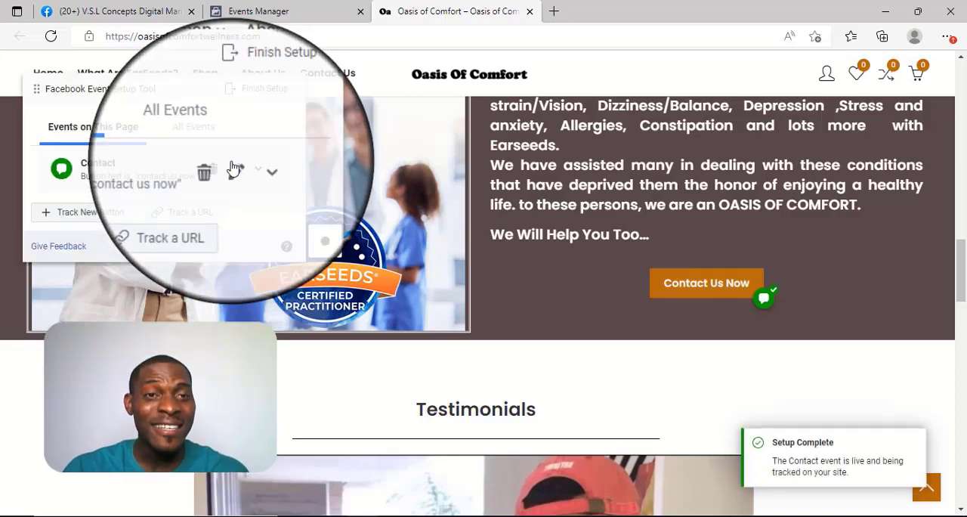
{"action": "left_click", "coordinate": [256, 89]}
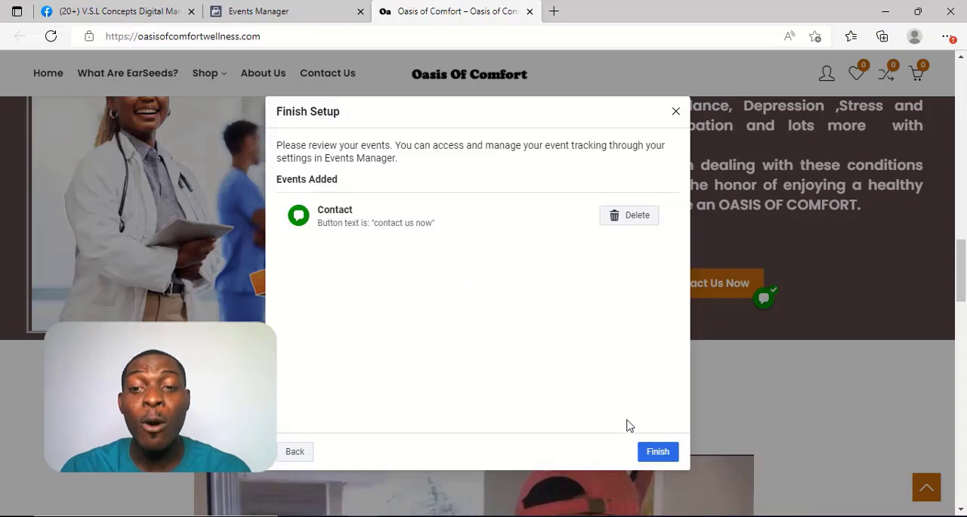
{"action": "left_click", "coordinate": [647, 452]}
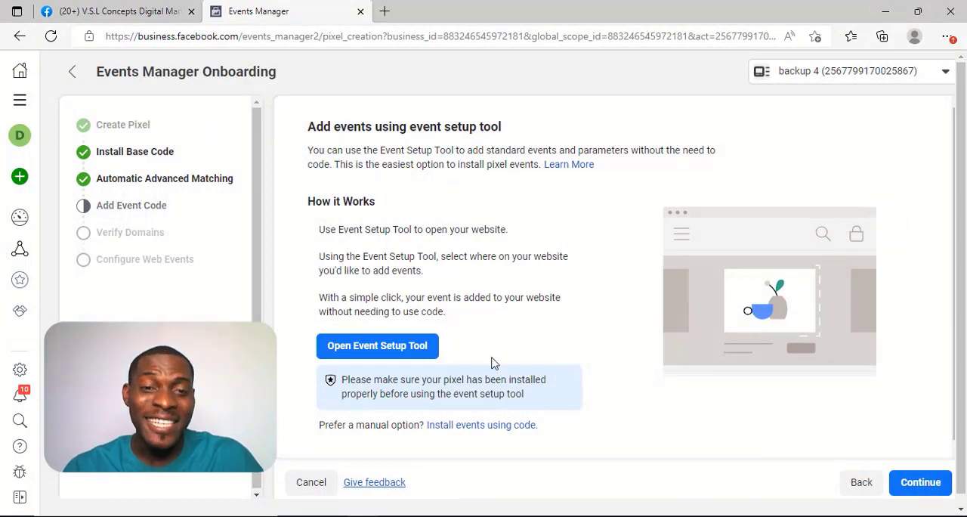
Step: Continue past adding event code in the pixel onboarding and open domain verification for oasisofcomfortwellness.com
{"action": "left_click", "coordinate": [907, 488]}
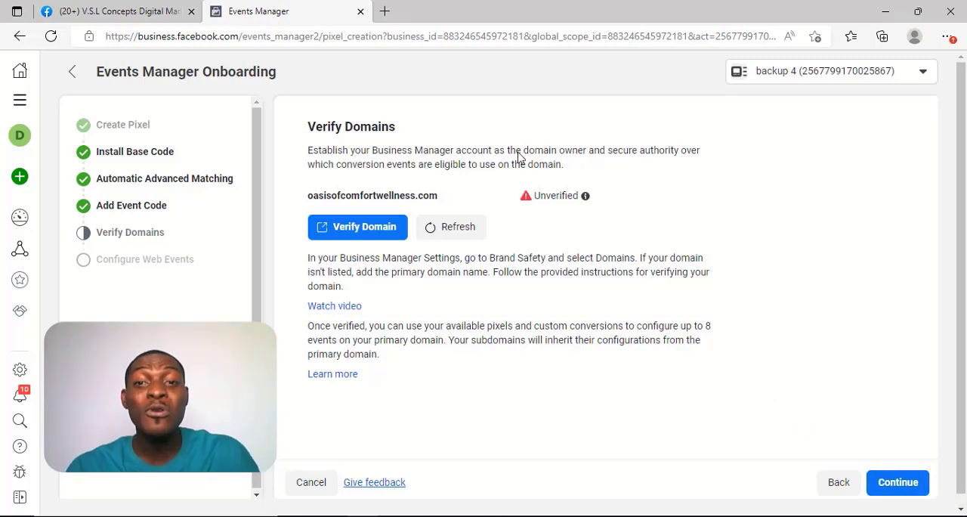
{"action": "left_click_drag", "start_coordinate": [535, 196], "coordinate": [573, 197]}
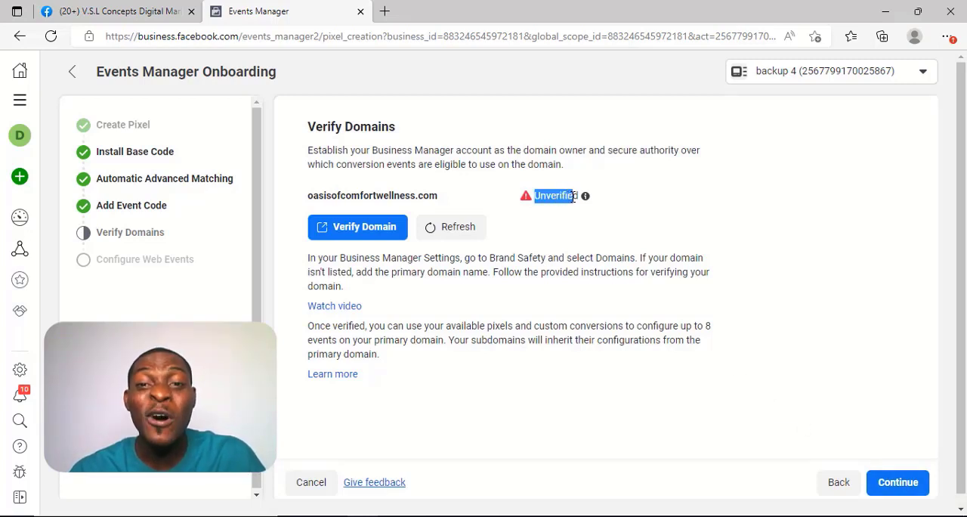
{"action": "left_click", "coordinate": [575, 197]}
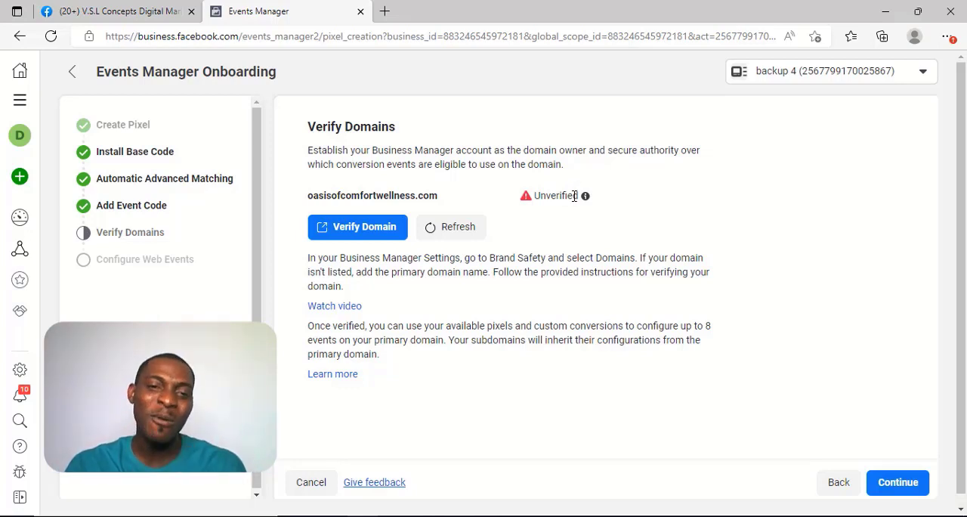
{"action": "left_click", "coordinate": [344, 225]}
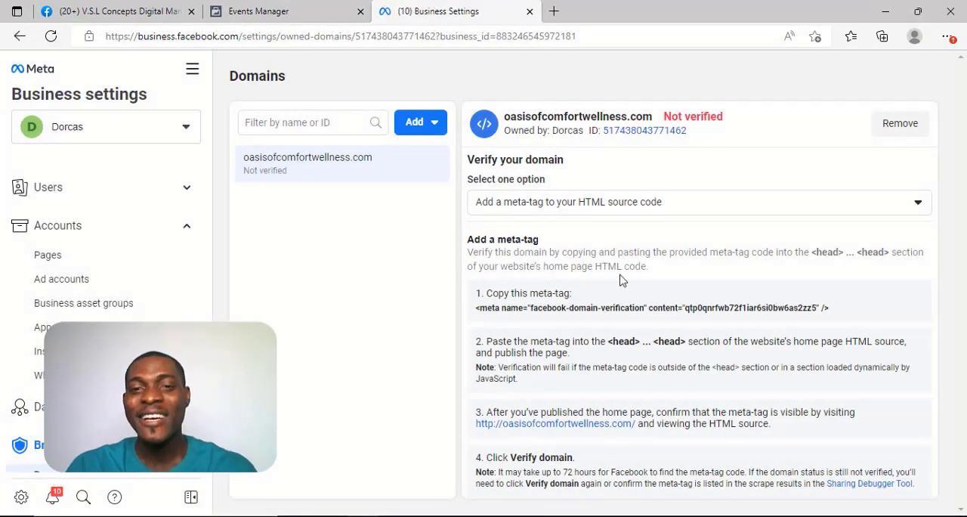
Step: Look through the domain verification options, keep adding a meta-tag to the HTML source code, and copy the provided meta-tag
{"action": "left_click", "coordinate": [558, 202]}
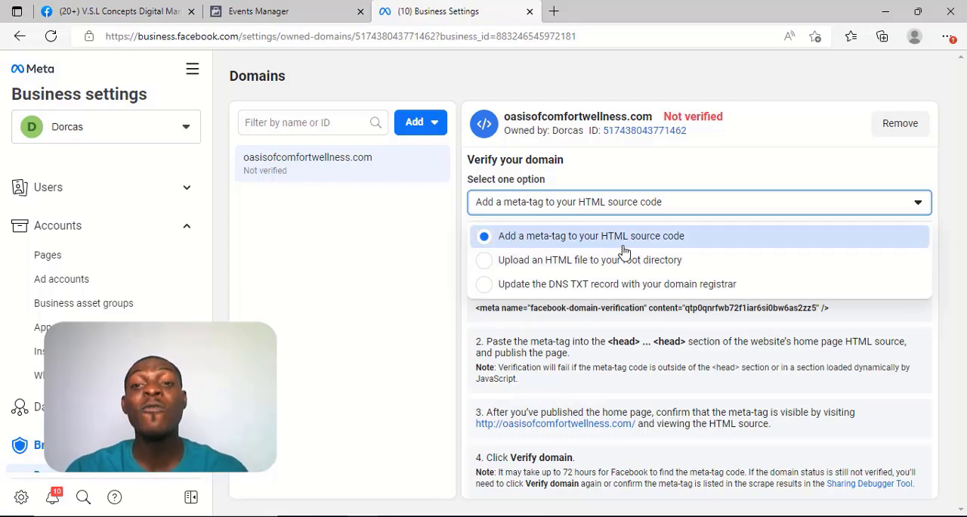
{"action": "left_click", "coordinate": [699, 167]}
{"action": "left_click", "coordinate": [495, 310]}
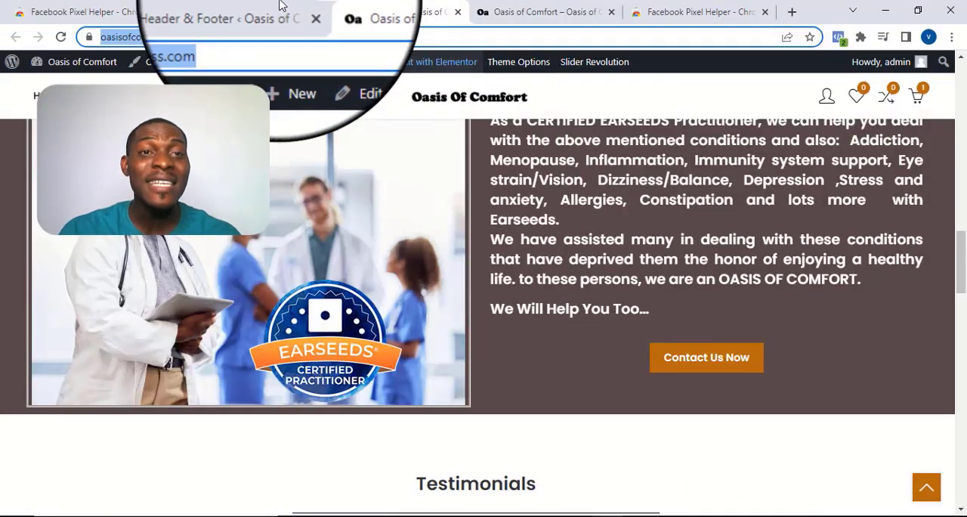
Step: In WordPress, paste the domain verification meta-tag on a new line below the Meta Pixel code in the WPCode header and save the changes
{"action": "left_click", "coordinate": [287, 11]}
{"action": "scroll", "coordinate": [308, 333], "scroll_direction": "down", "scroll_amount": 3}
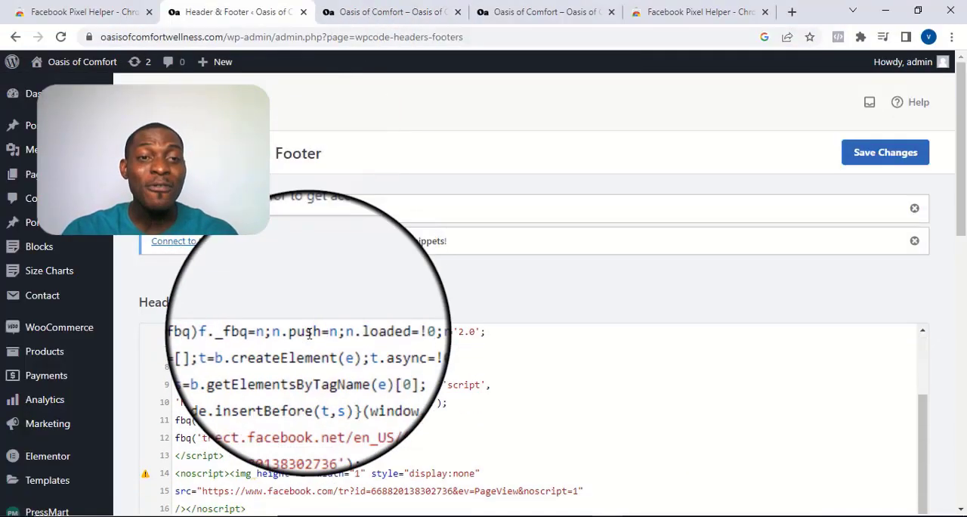
{"action": "scroll", "coordinate": [655, 243], "scroll_direction": "down", "scroll_amount": 5}
{"action": "scroll", "coordinate": [655, 237], "scroll_direction": "up", "scroll_amount": 2}
{"action": "scroll", "coordinate": [597, 220], "scroll_direction": "up", "scroll_amount": 3}
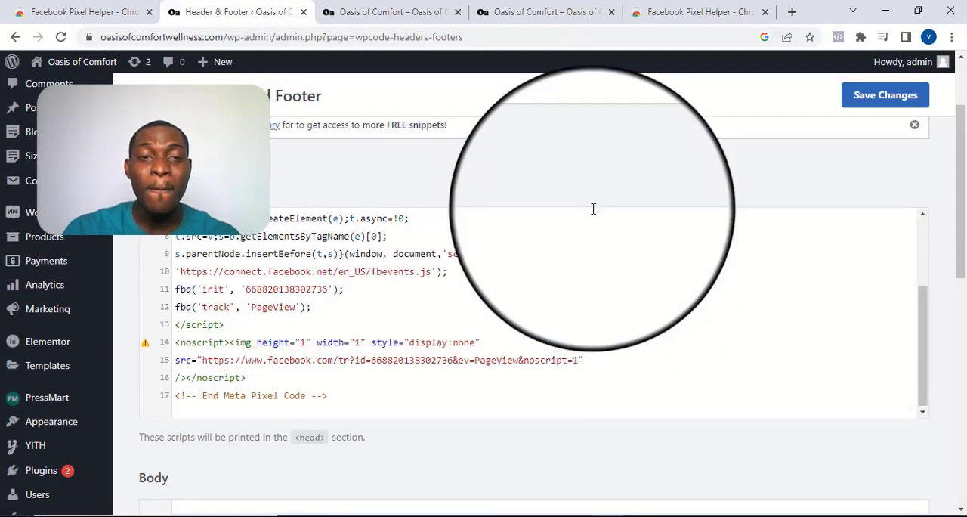
{"action": "scroll", "coordinate": [475, 257], "scroll_direction": "down", "scroll_amount": 4}
{"action": "scroll", "coordinate": [476, 264], "scroll_direction": "up", "scroll_amount": 6}
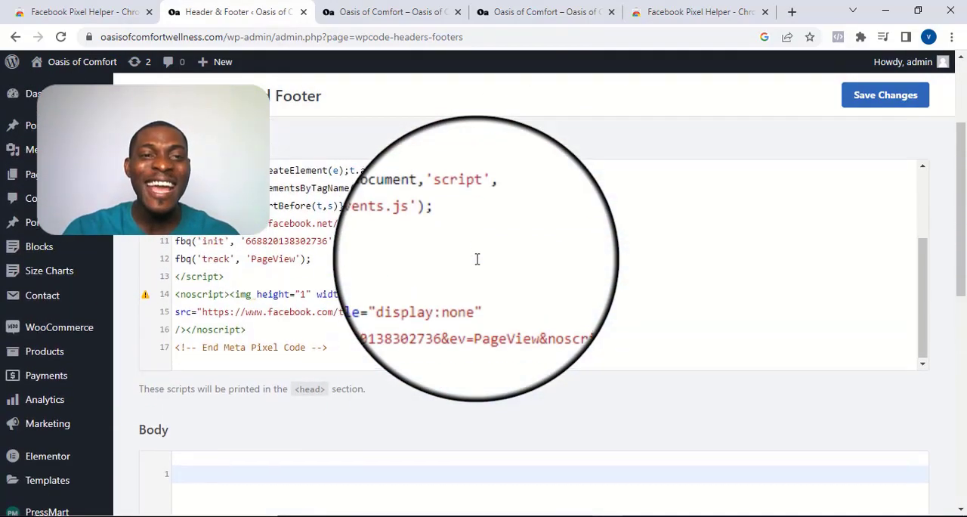
{"action": "key", "text": "Return"}
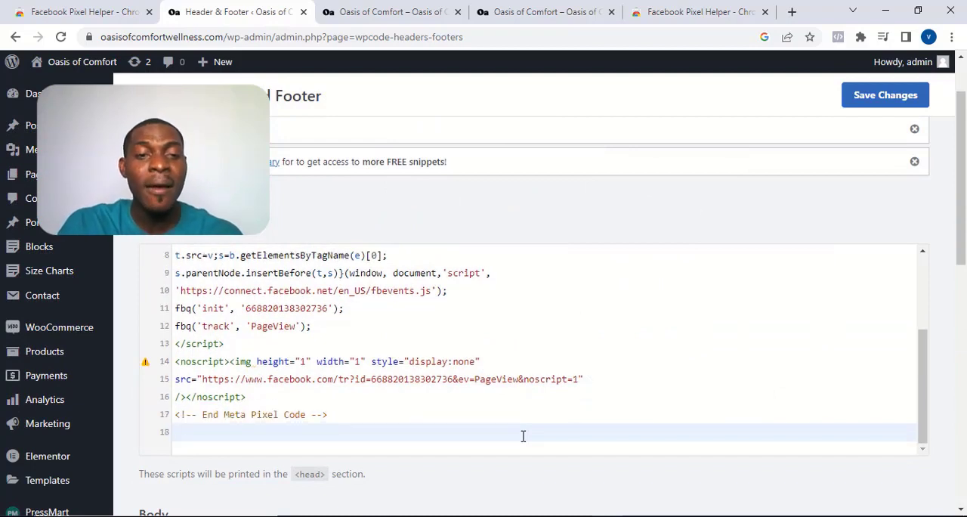
{"action": "key", "text": "ctrl+v"}
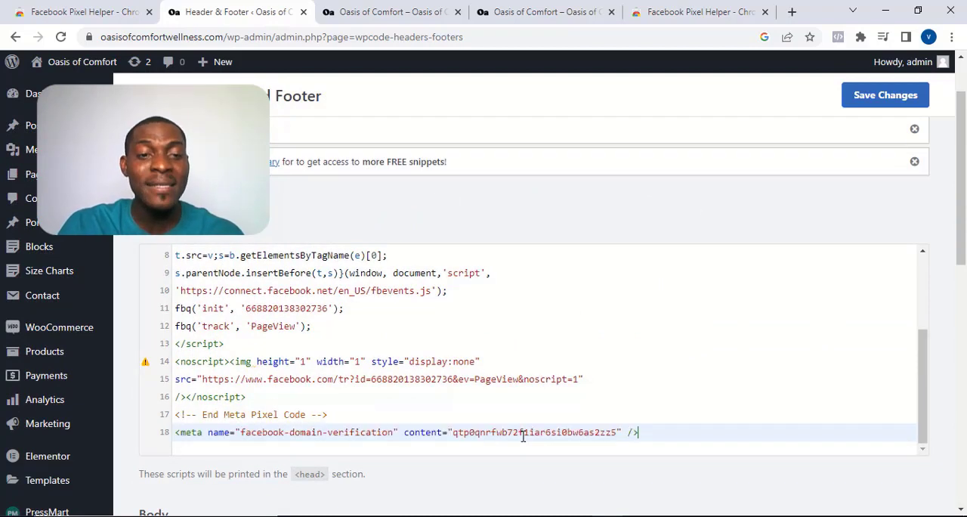
{"action": "left_click", "coordinate": [870, 106]}
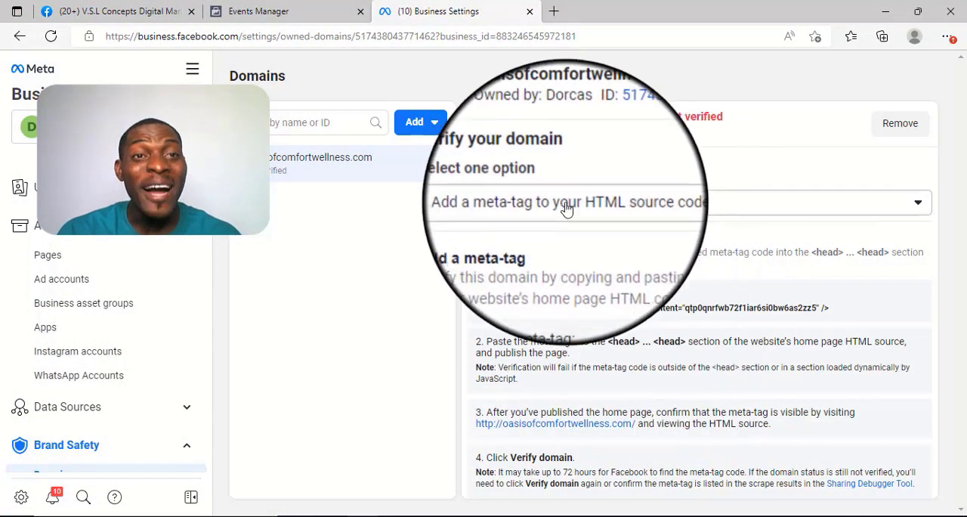
Step: In Meta Business Settings, review the meta-tag instructions and the domain's verification status
{"action": "double_click", "coordinate": [488, 295]}
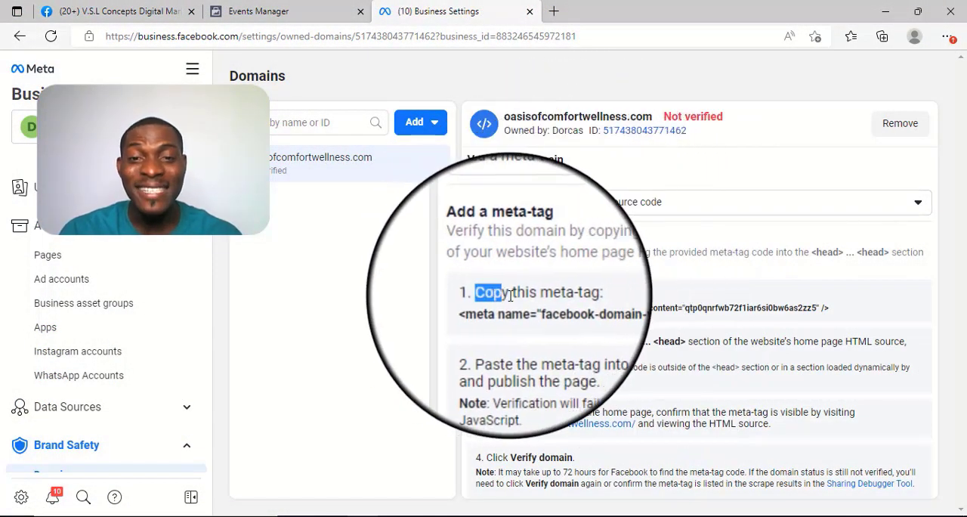
{"action": "left_click", "coordinate": [491, 343]}
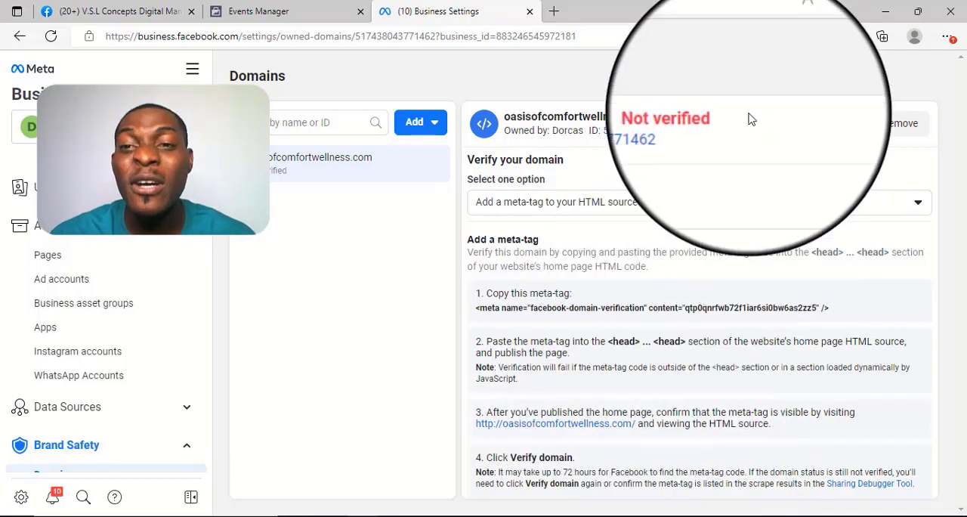
{"action": "left_click_drag", "start_coordinate": [729, 119], "coordinate": [666, 115]}
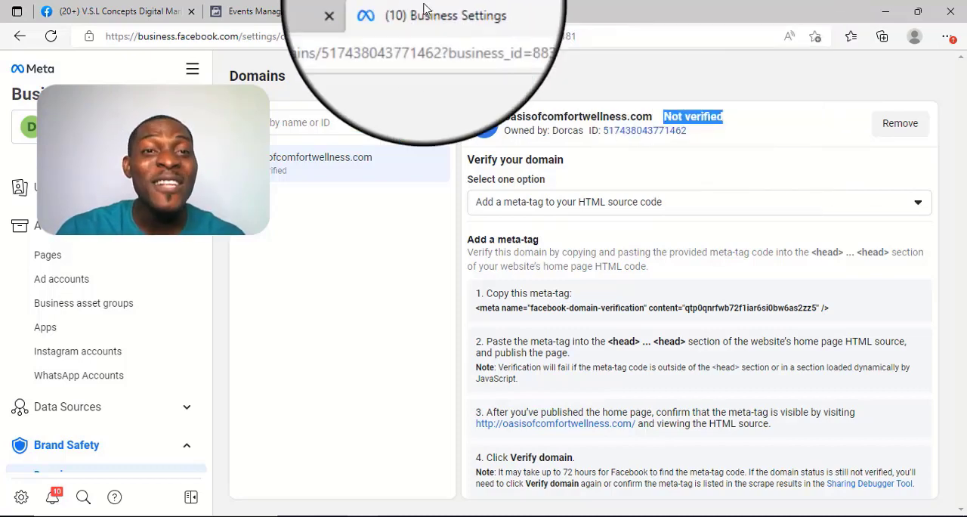
Step: Return to Events Manager, continue past Verify Domains and Configure Web Events to the oasis pixel's overview, and reload it
{"action": "left_click", "coordinate": [325, 11]}
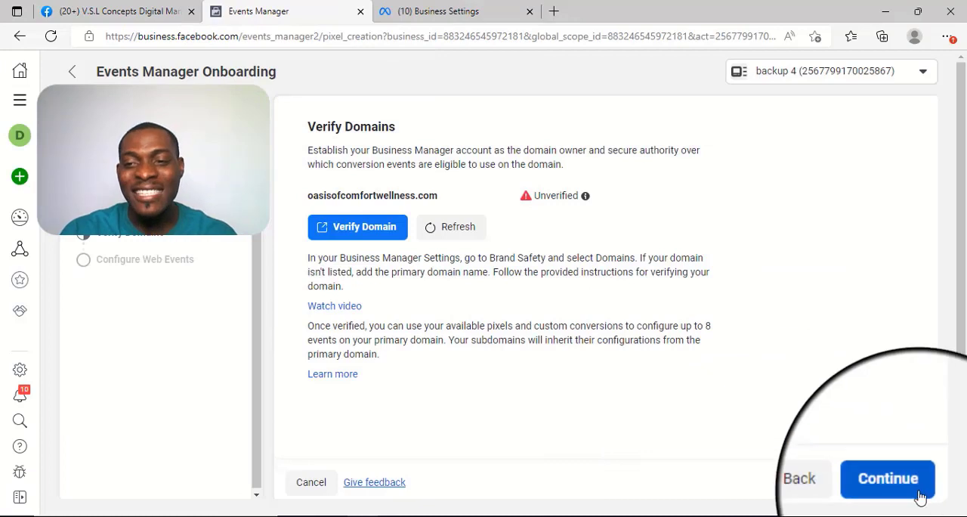
{"action": "left_click", "coordinate": [888, 481]}
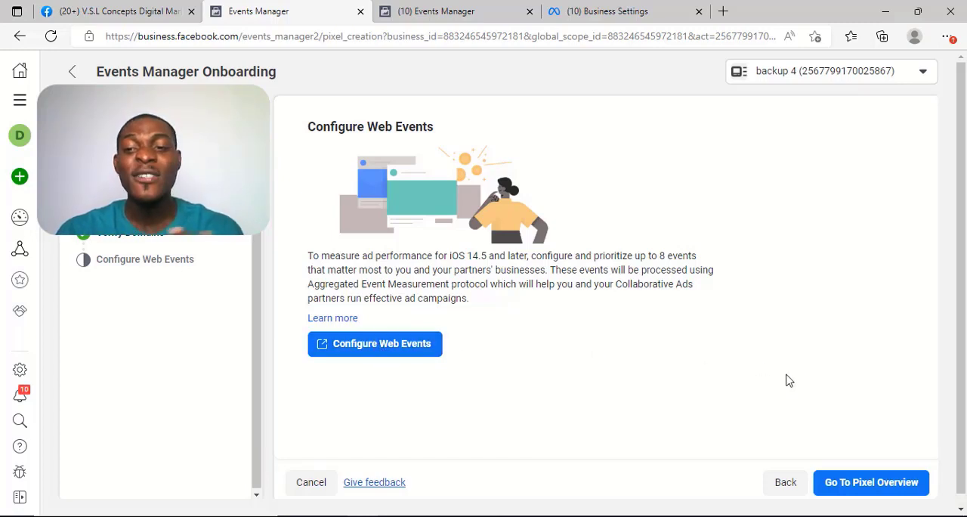
{"action": "left_click", "coordinate": [847, 483]}
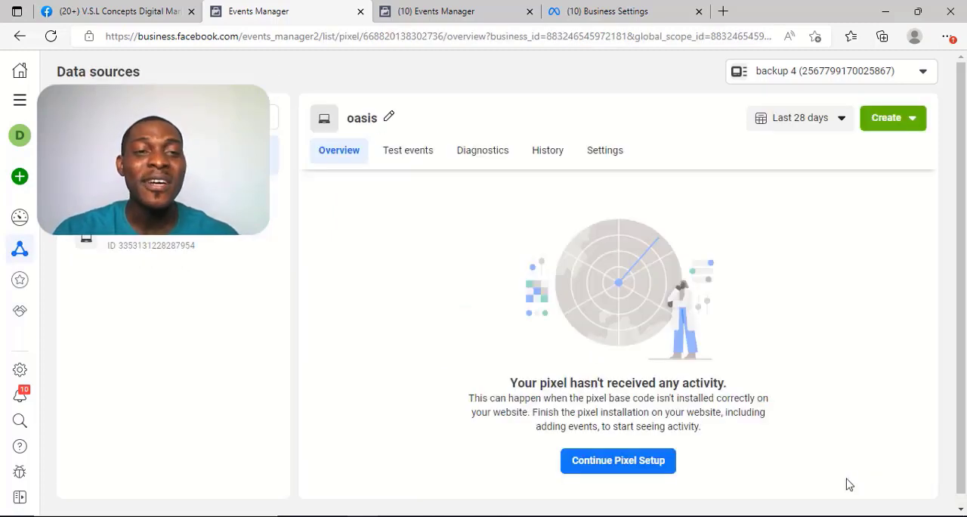
{"action": "left_click", "coordinate": [50, 36]}
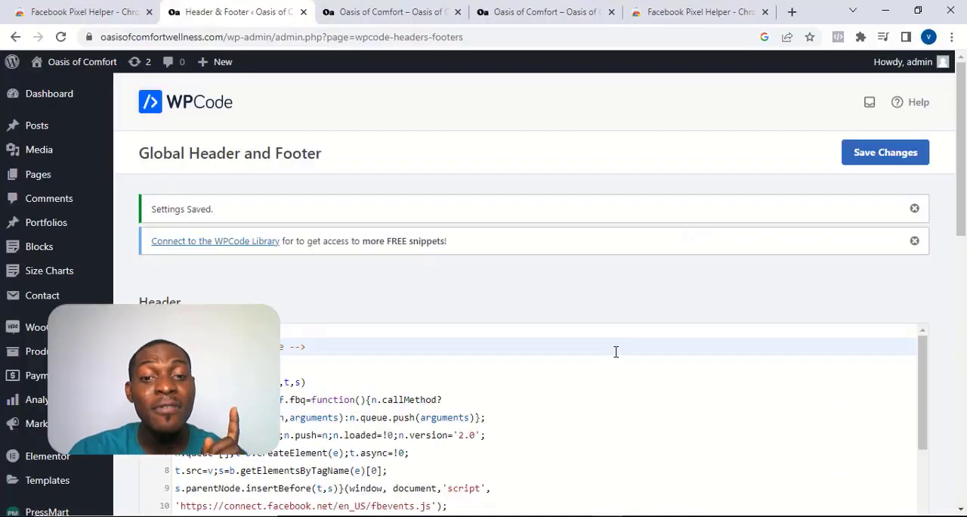
Step: In WordPress, review the pixel base code and domain verification tag saved in the WPCode header
{"action": "scroll", "coordinate": [616, 351], "scroll_direction": "down", "scroll_amount": 2}
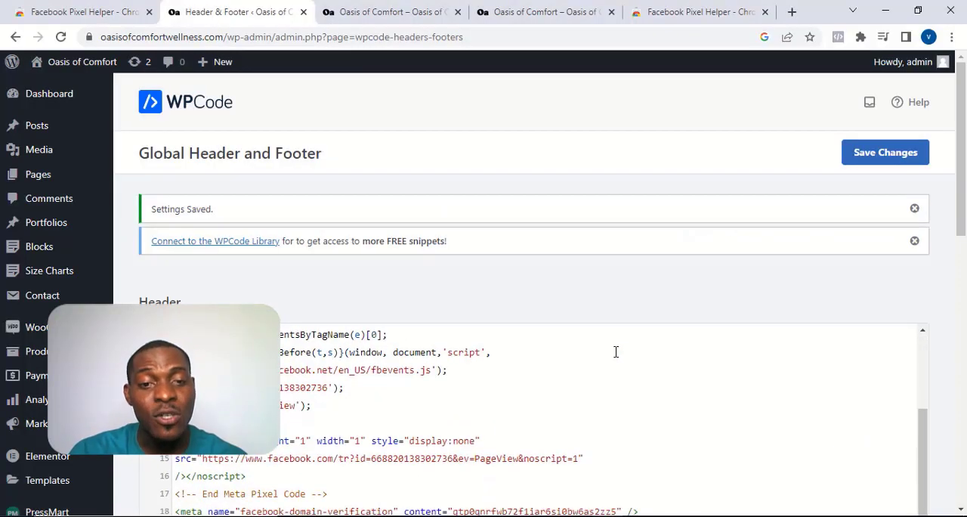
{"action": "scroll", "coordinate": [807, 279], "scroll_direction": "down", "scroll_amount": 3}
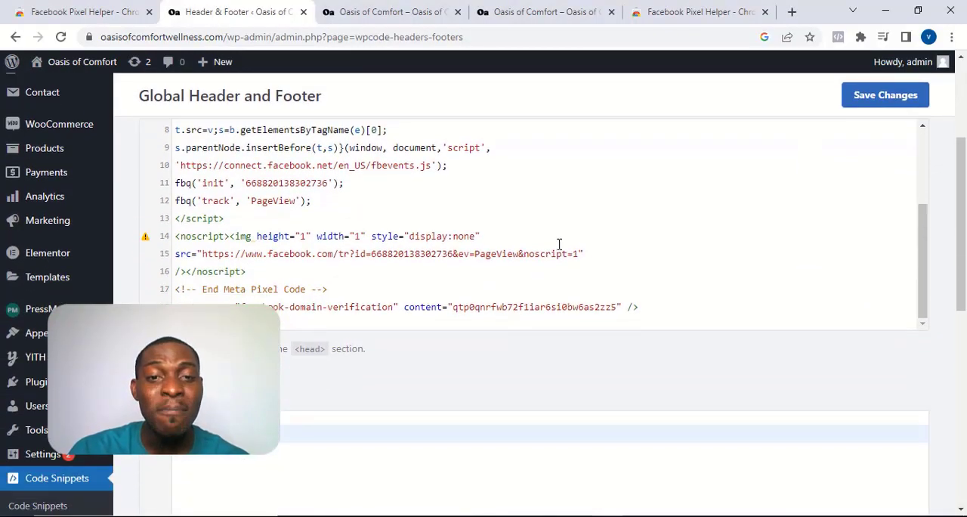
{"action": "scroll", "coordinate": [487, 262], "scroll_direction": "down", "scroll_amount": 1}
{"action": "scroll", "coordinate": [487, 262], "scroll_direction": "up", "scroll_amount": 2}
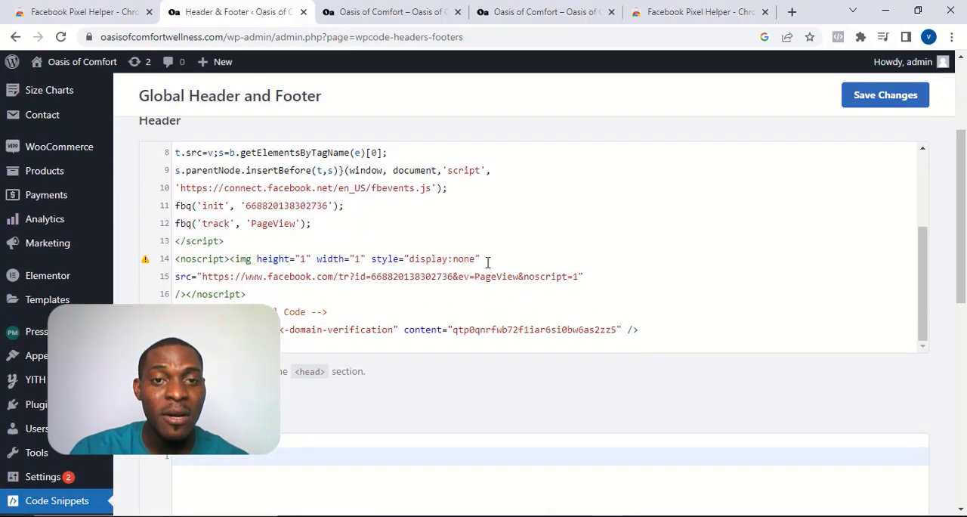
{"action": "scroll", "coordinate": [408, 237], "scroll_direction": "down", "scroll_amount": 1}
{"action": "scroll", "coordinate": [408, 238], "scroll_direction": "up", "scroll_amount": 1}
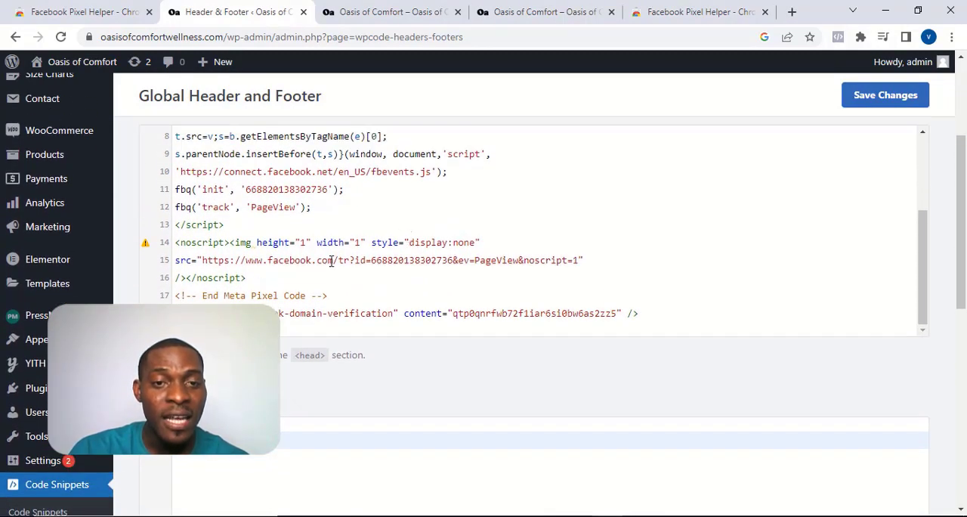
{"action": "left_click_drag", "start_coordinate": [432, 263], "coordinate": [442, 263]}
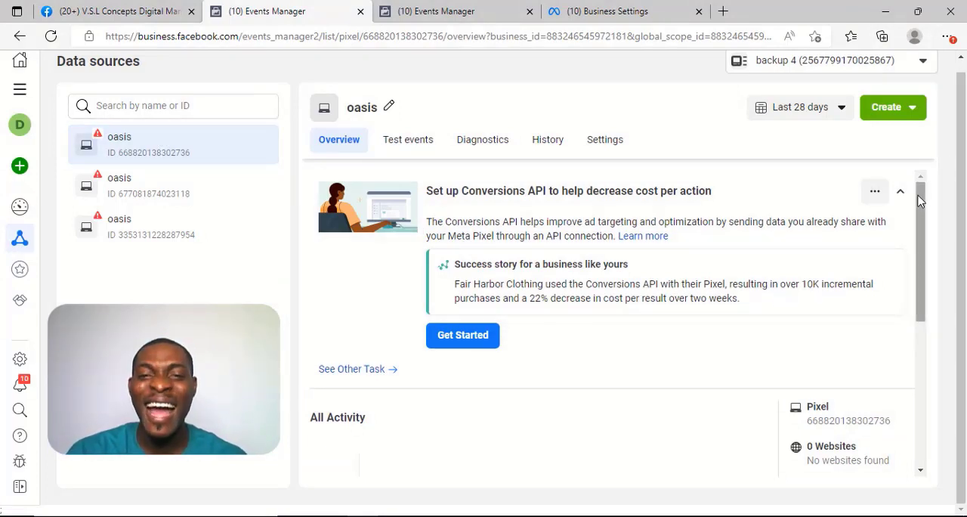
Step: Check the event list in the oasis pixel's overview, and look over the live Oasis of Comfort home page
{"action": "left_click_drag", "start_coordinate": [918, 196], "coordinate": [952, 390]}
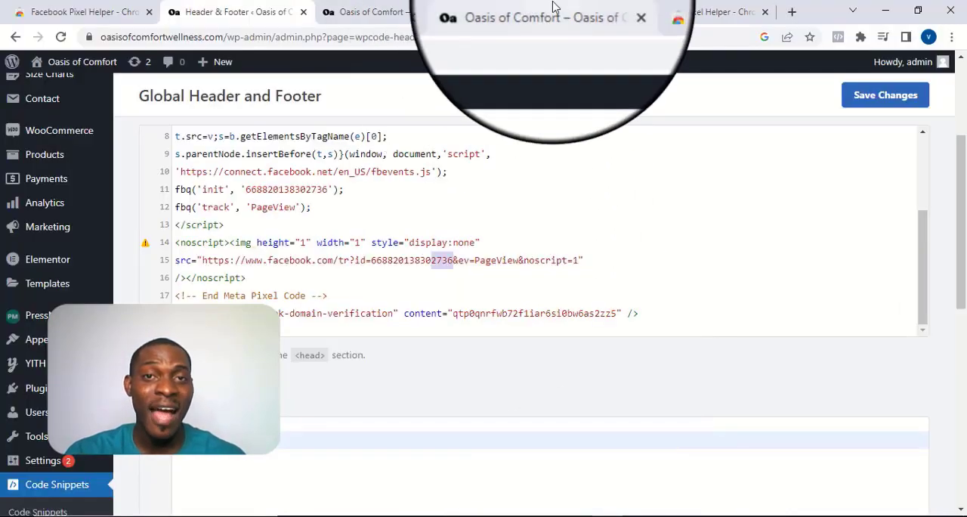
{"action": "left_click", "coordinate": [554, 7]}
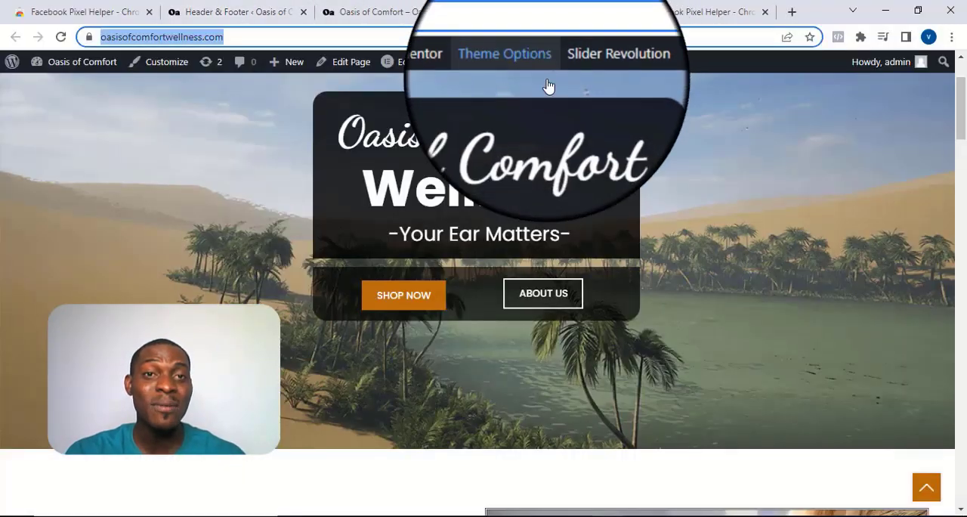
{"action": "scroll", "coordinate": [527, 212], "scroll_direction": "down", "scroll_amount": 1}
{"action": "scroll", "coordinate": [526, 212], "scroll_direction": "down", "scroll_amount": 1}
{"action": "scroll", "coordinate": [527, 213], "scroll_direction": "up", "scroll_amount": 1}
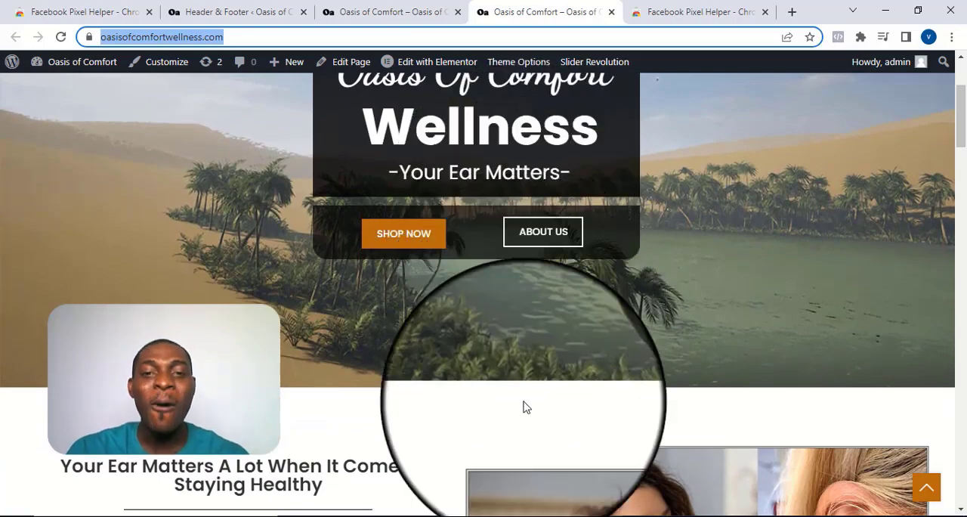
{"action": "scroll", "coordinate": [523, 404], "scroll_direction": "down", "scroll_amount": 15}
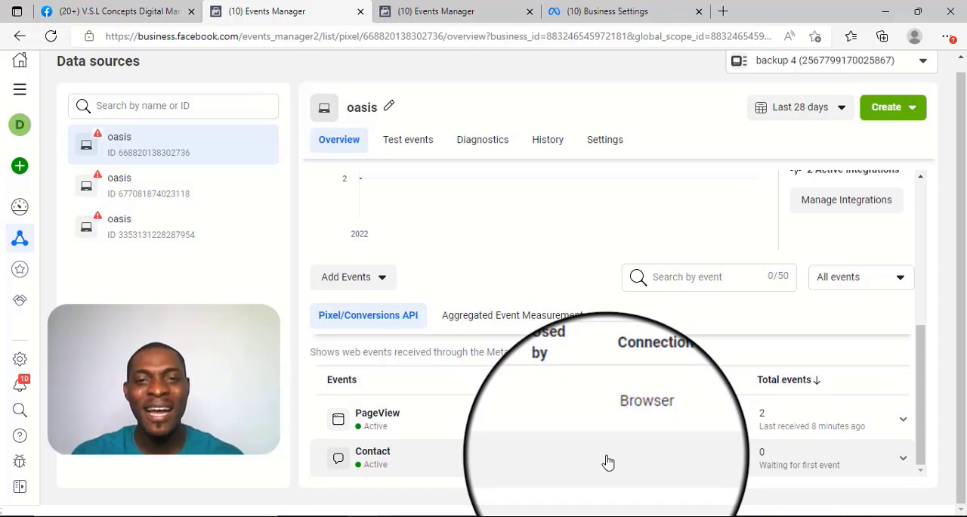
Step: In Events Manager, open the Event Setup Tool from the oasis pixel's settings
{"action": "left_click", "coordinate": [605, 139]}
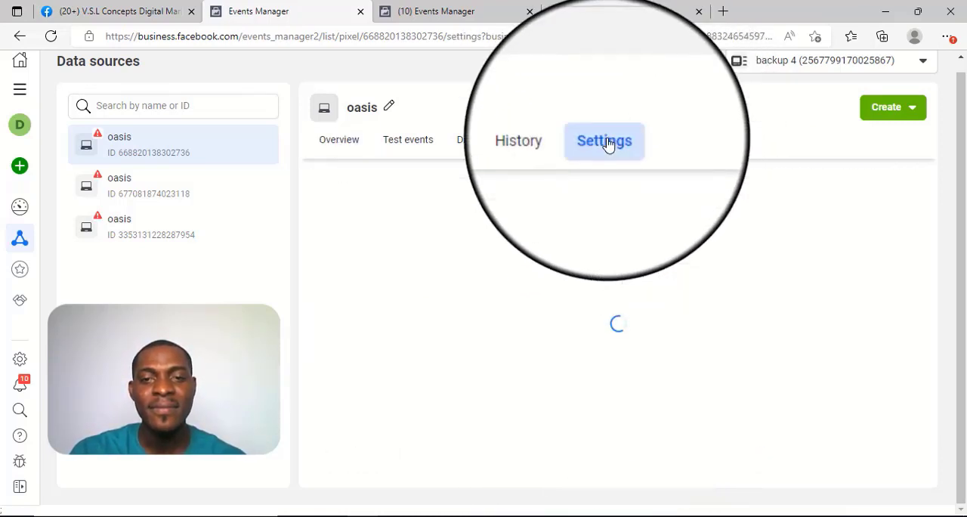
{"action": "scroll", "coordinate": [668, 244], "scroll_direction": "down", "scroll_amount": 1}
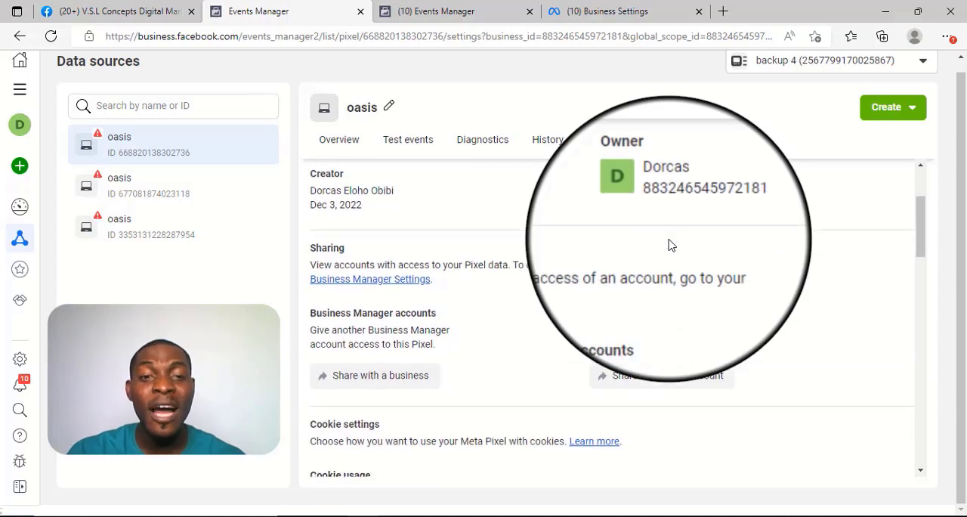
{"action": "scroll", "coordinate": [669, 244], "scroll_direction": "down", "scroll_amount": 7}
{"action": "scroll", "coordinate": [668, 244], "scroll_direction": "down", "scroll_amount": 3}
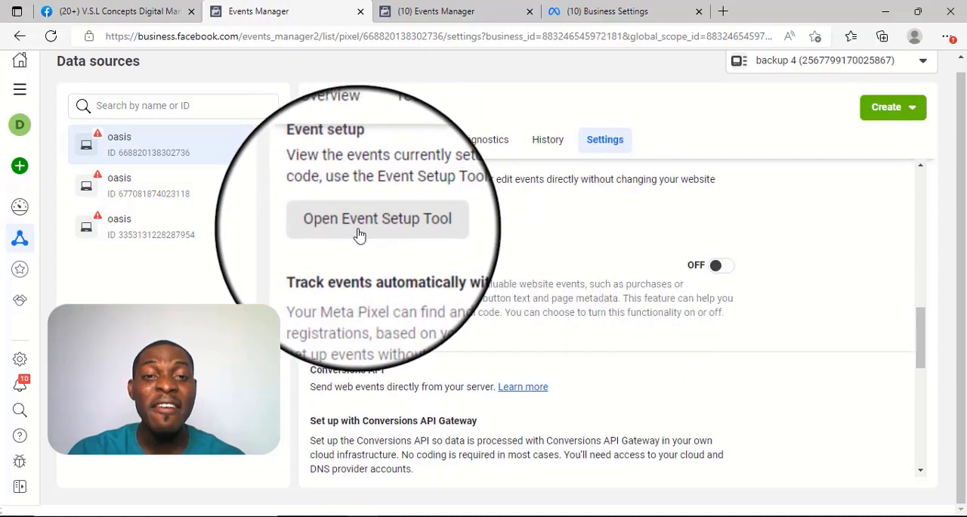
{"action": "left_click", "coordinate": [364, 231]}
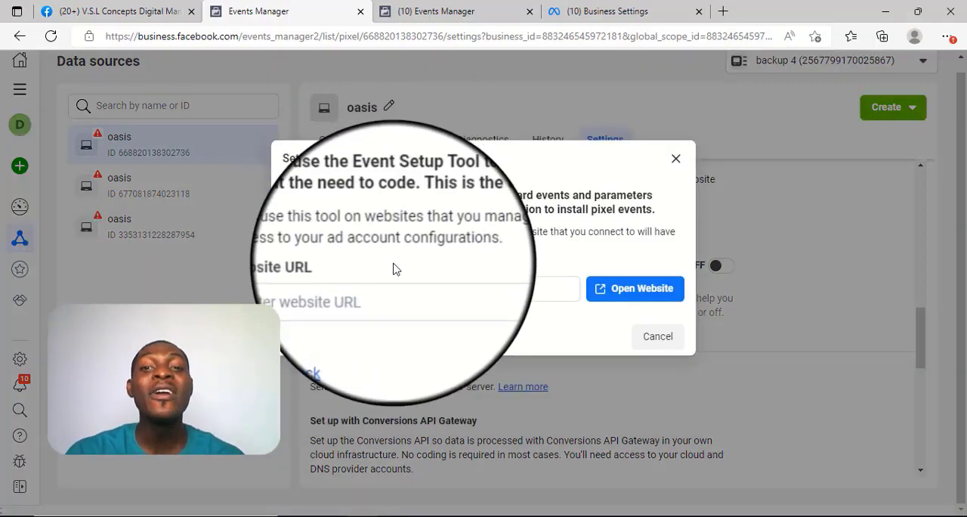
Step: Copy the Oasis of Comfort shop page's URL and open that page with the Event Setup Tool from Events Manager
{"action": "left_click", "coordinate": [401, 281]}
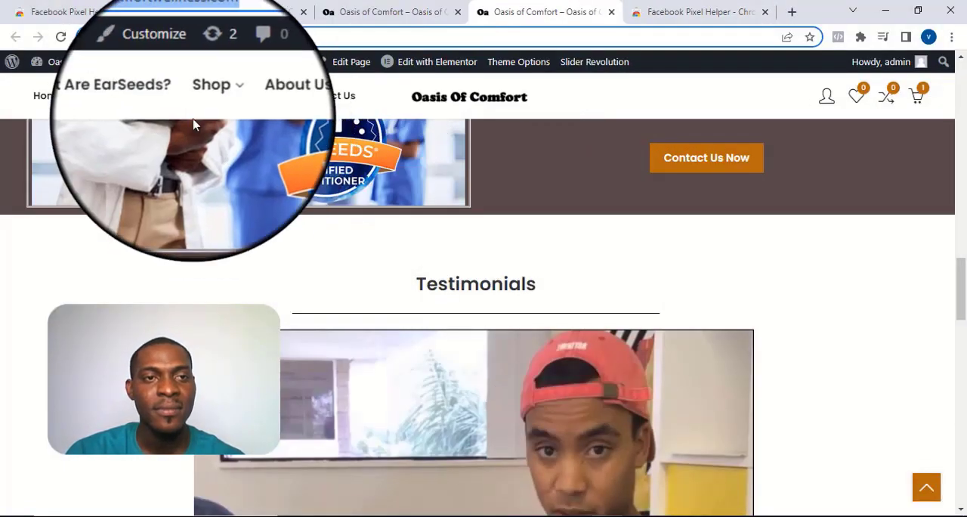
{"action": "left_click", "coordinate": [212, 107]}
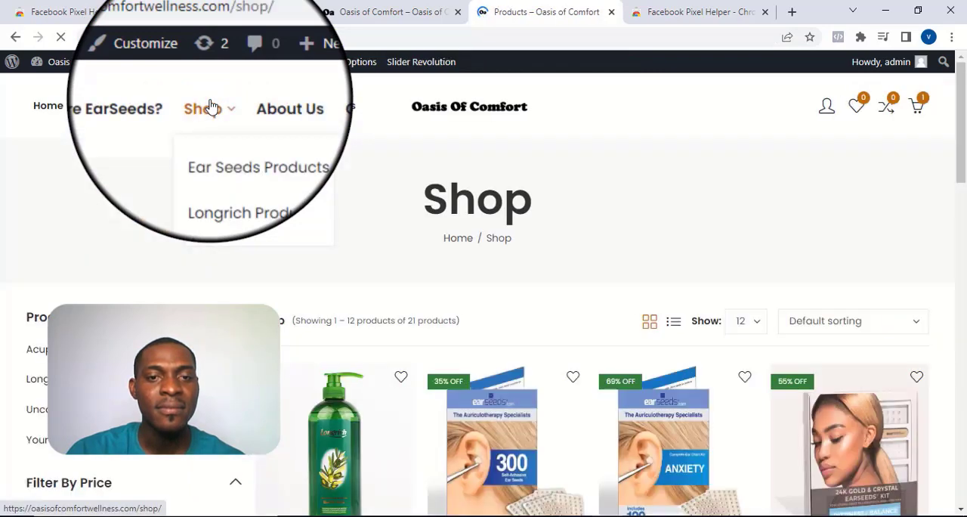
{"action": "left_click", "coordinate": [219, 36]}
{"action": "key", "text": "ctrl+c"}
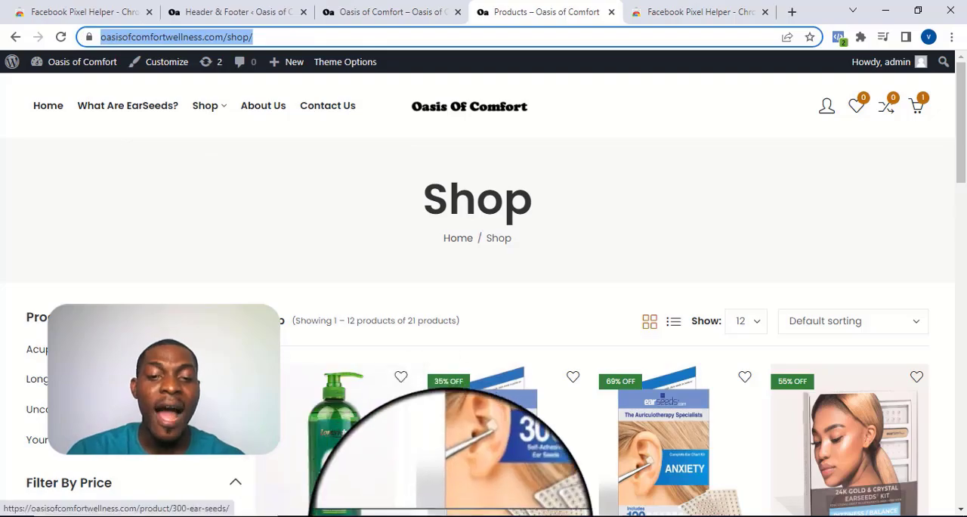
{"action": "left_click", "coordinate": [452, 516]}
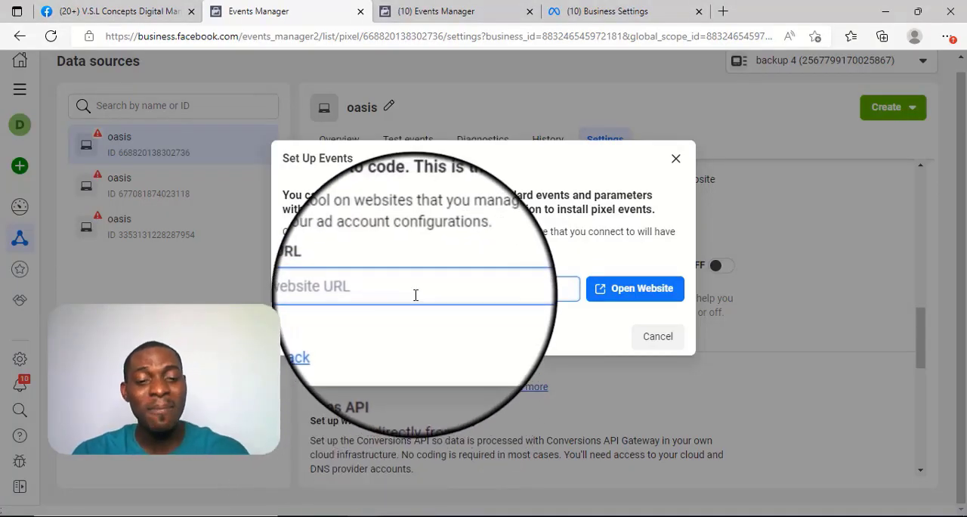
{"action": "key", "text": "ctrl+v"}
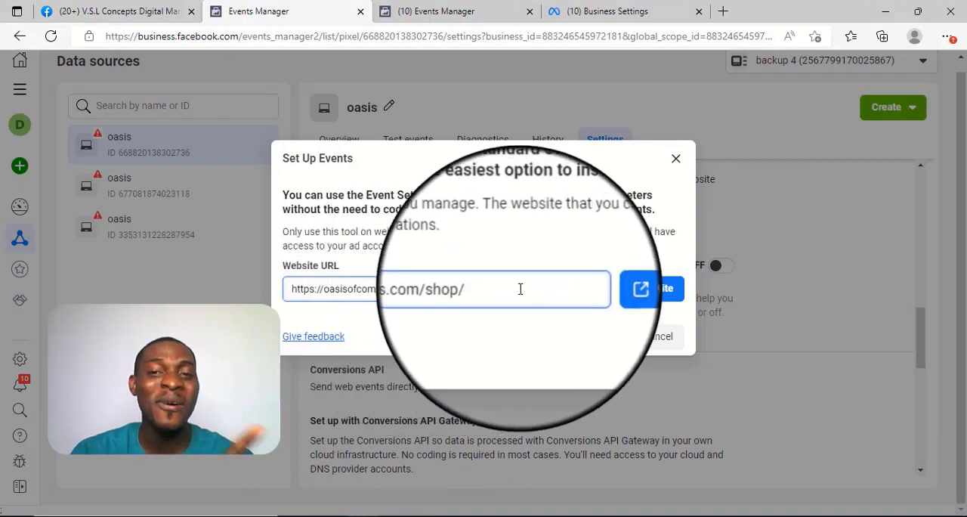
{"action": "left_click", "coordinate": [621, 298]}
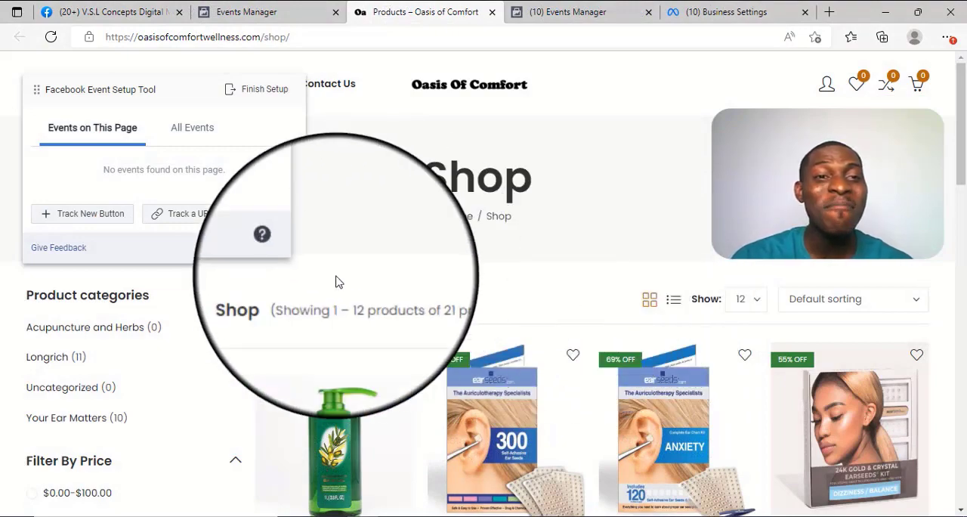
Step: Track a new button on the shop page, choosing the cart button of the 1L Golden Olive Scented Bath Oil
{"action": "scroll", "coordinate": [532, 390], "scroll_direction": "down", "scroll_amount": 3}
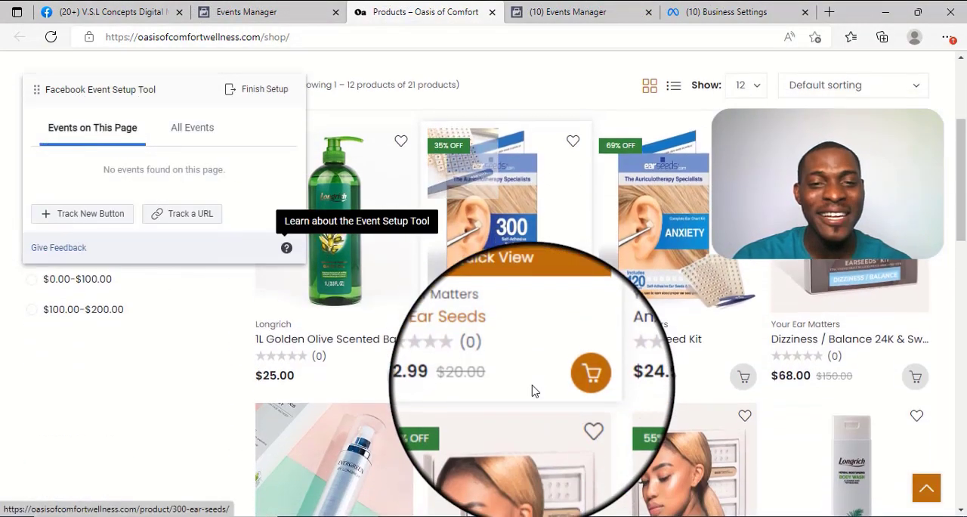
{"action": "scroll", "coordinate": [533, 391], "scroll_direction": "up", "scroll_amount": 2}
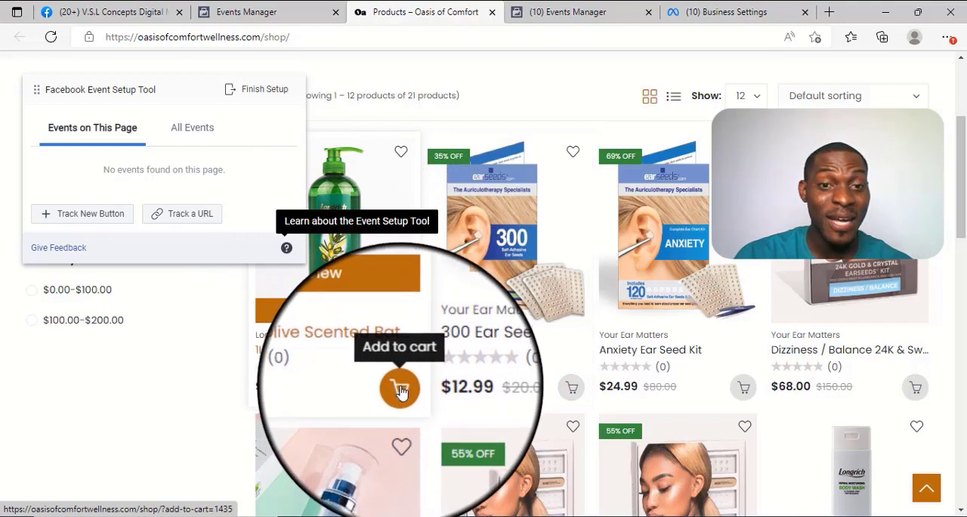
{"action": "left_click", "coordinate": [80, 224]}
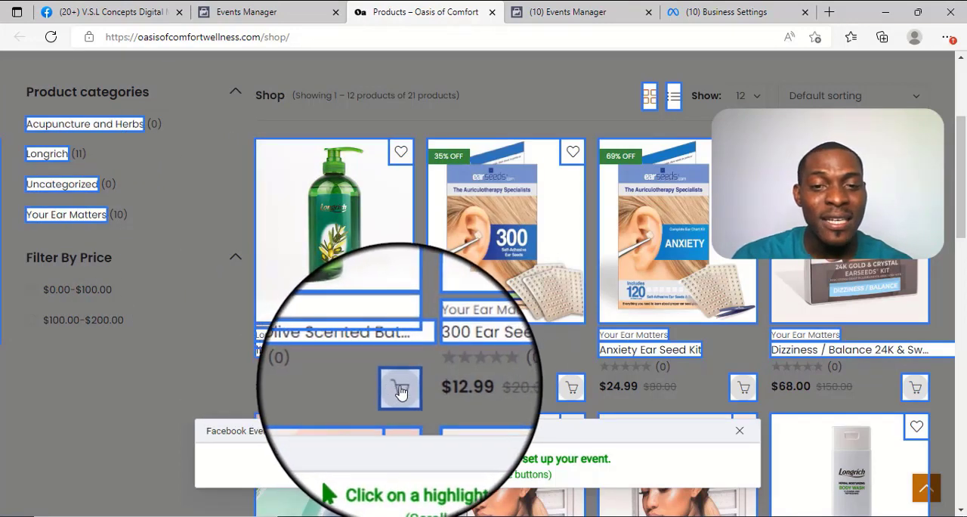
{"action": "left_click", "coordinate": [401, 390]}
{"action": "scroll", "coordinate": [400, 389], "scroll_direction": "down", "scroll_amount": 1}
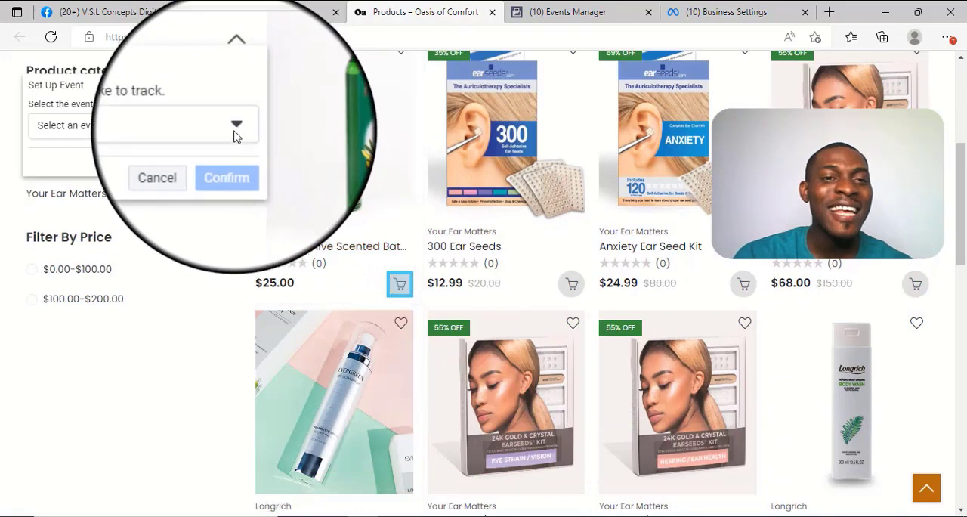
Step: Assign the Add to Cart event to the selected cart button without including a value, and confirm it
{"action": "left_click", "coordinate": [236, 130]}
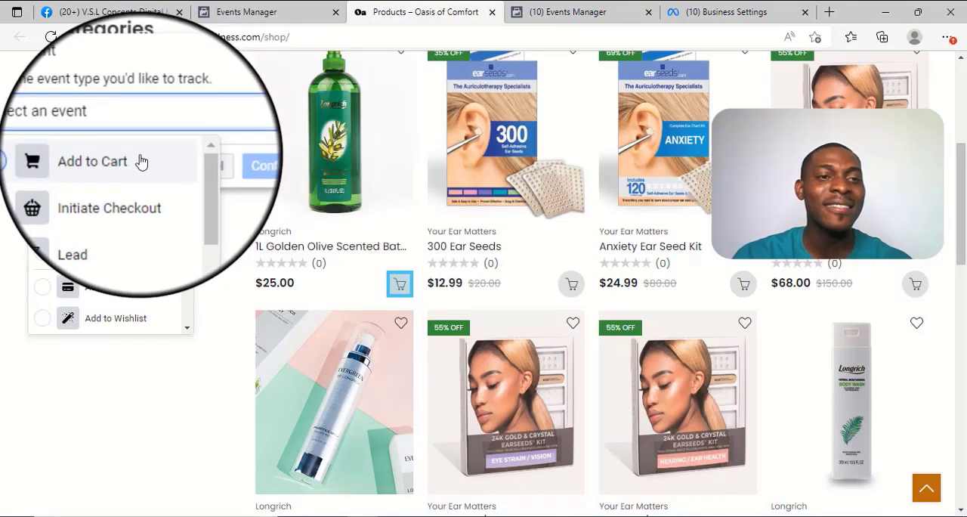
{"action": "left_click", "coordinate": [141, 161]}
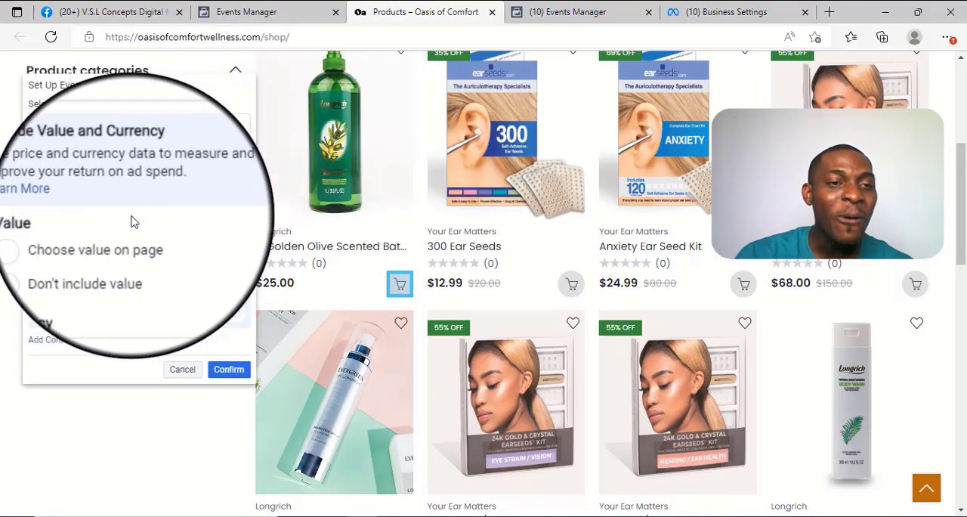
{"action": "left_click", "coordinate": [83, 261]}
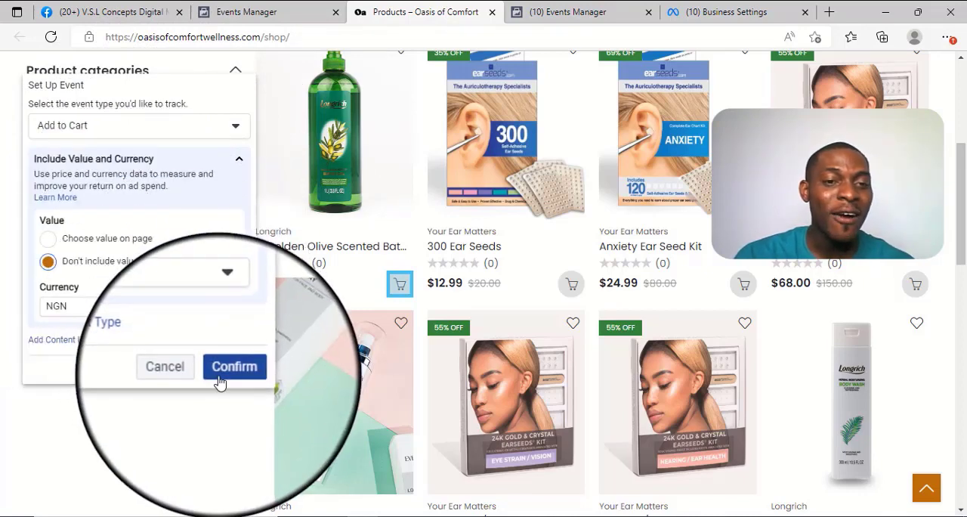
{"action": "left_click", "coordinate": [223, 373]}
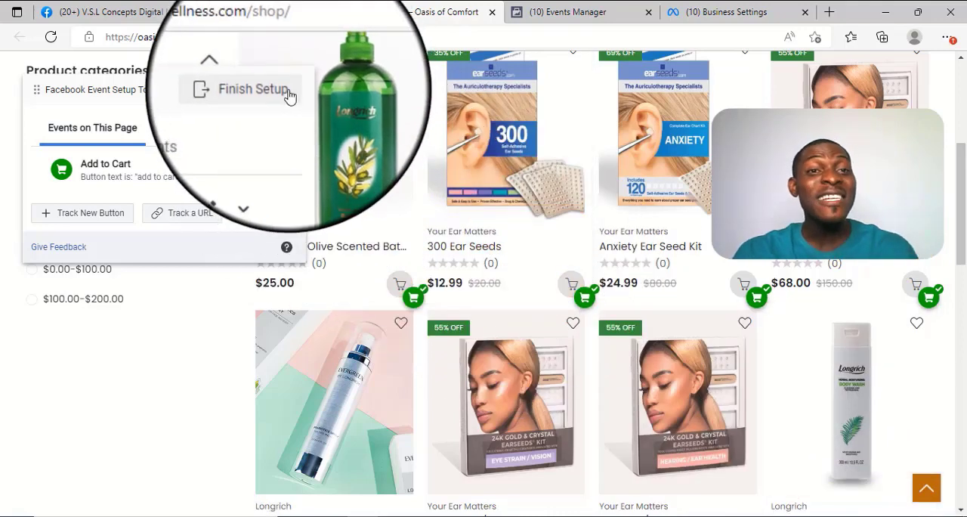
Step: Finish the event setup, rate the tool as helpful with "Don't ask me again" enabled, and close the feedback dialog
{"action": "left_click", "coordinate": [287, 97]}
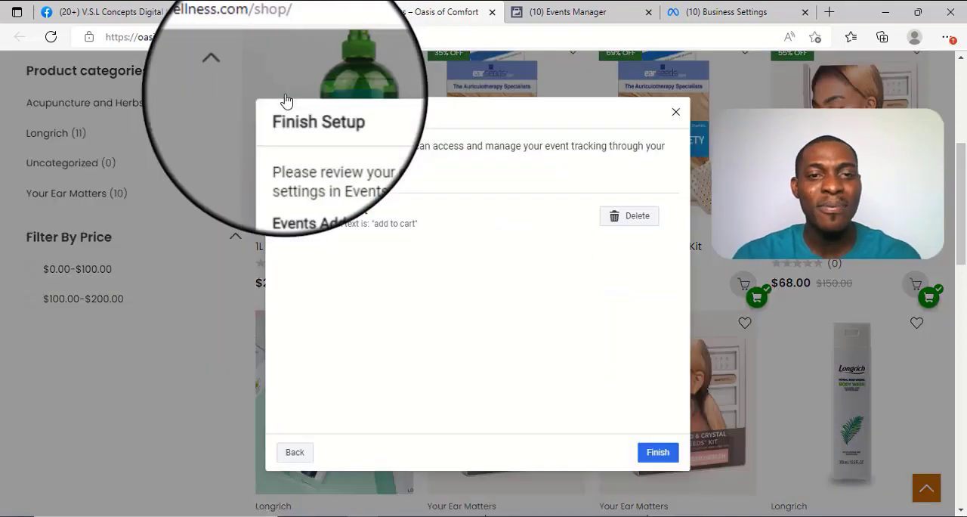
{"action": "left_click", "coordinate": [662, 456]}
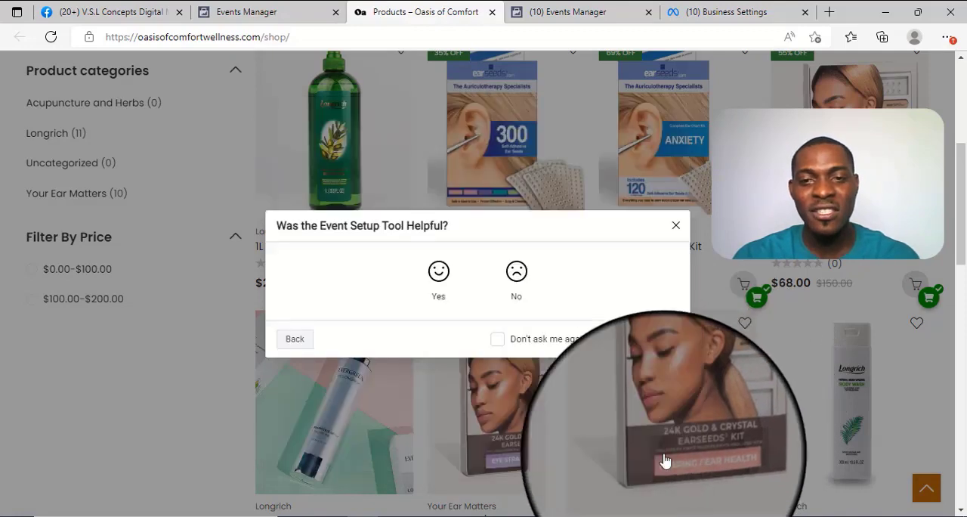
{"action": "left_click", "coordinate": [559, 341]}
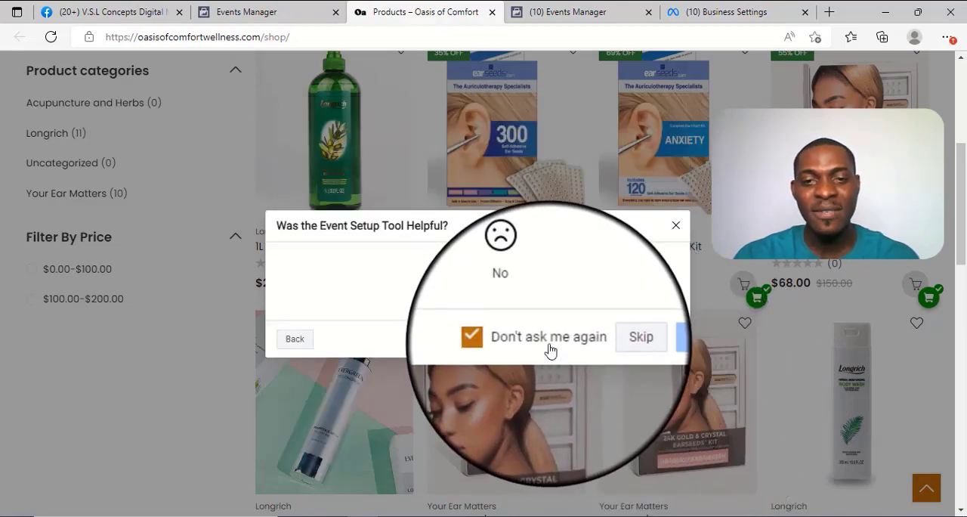
{"action": "left_click", "coordinate": [519, 290]}
{"action": "left_click", "coordinate": [441, 268]}
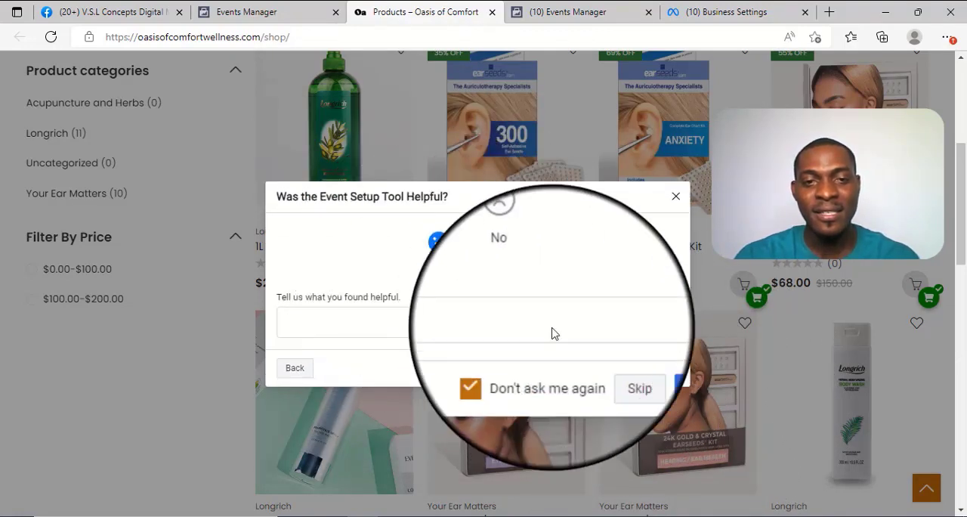
{"action": "left_click", "coordinate": [654, 364]}
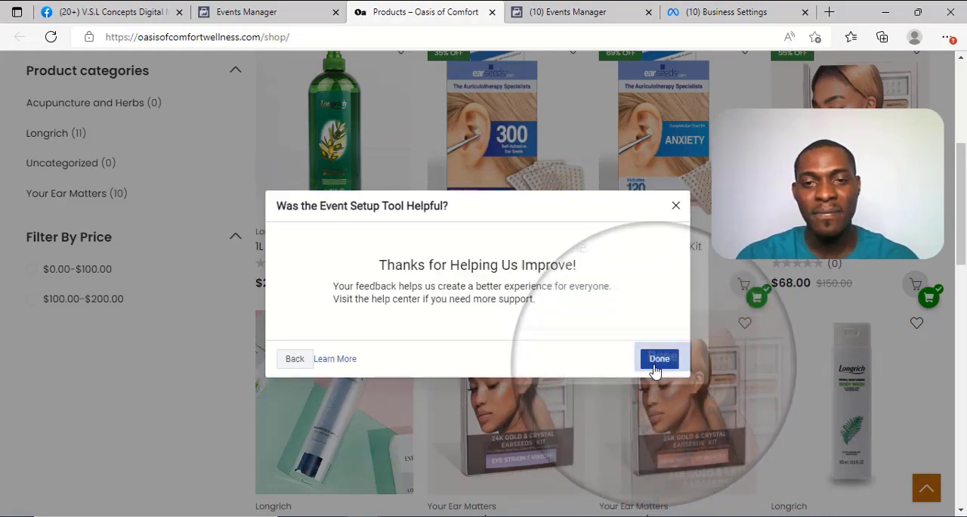
{"action": "left_click", "coordinate": [658, 359]}
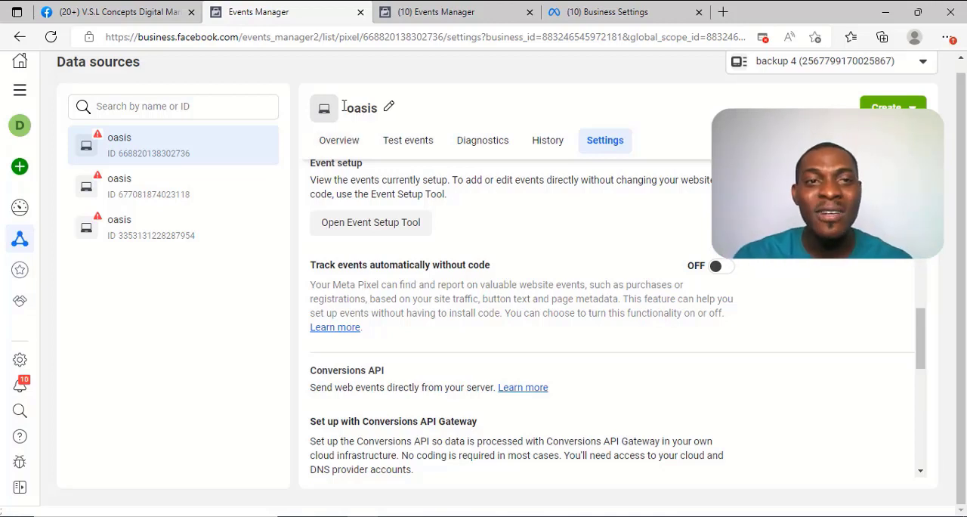
Step: Reload the oasis pixel in Events Manager and check the event list in its overview
{"action": "left_click", "coordinate": [51, 37]}
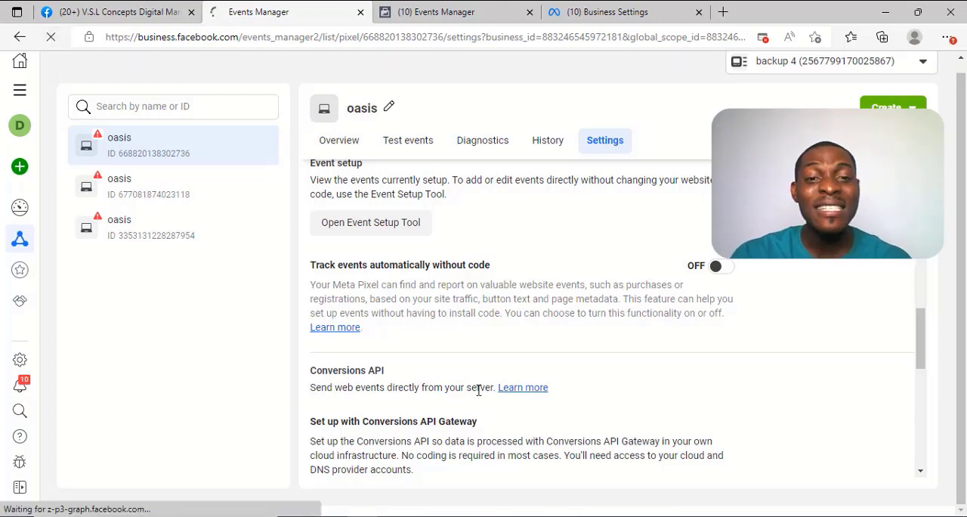
{"action": "scroll", "coordinate": [476, 391], "scroll_direction": "down", "scroll_amount": 3}
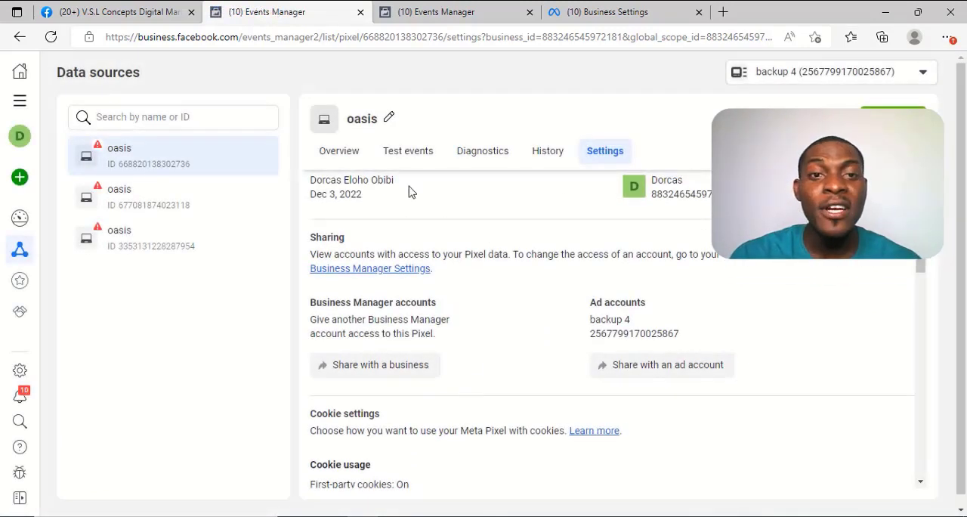
{"action": "left_click", "coordinate": [350, 150]}
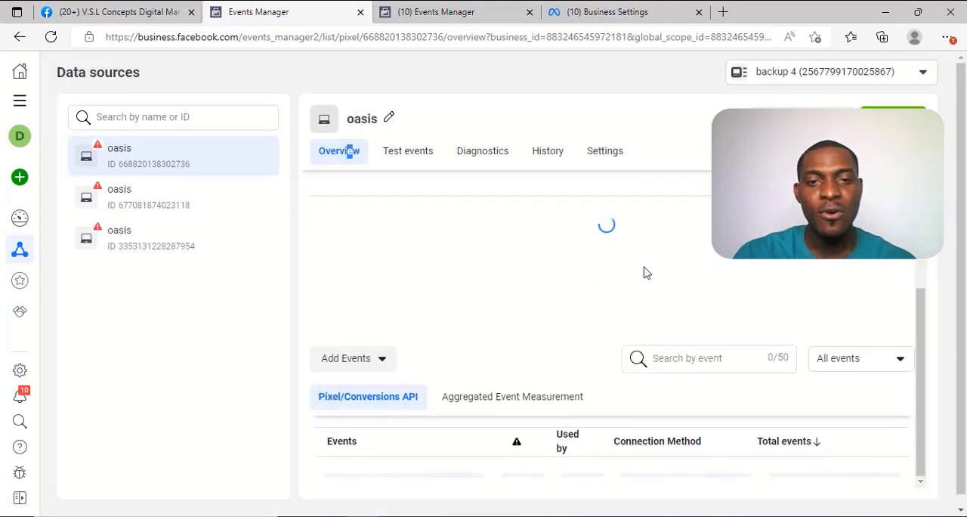
{"action": "scroll", "coordinate": [643, 272], "scroll_direction": "down", "scroll_amount": 2}
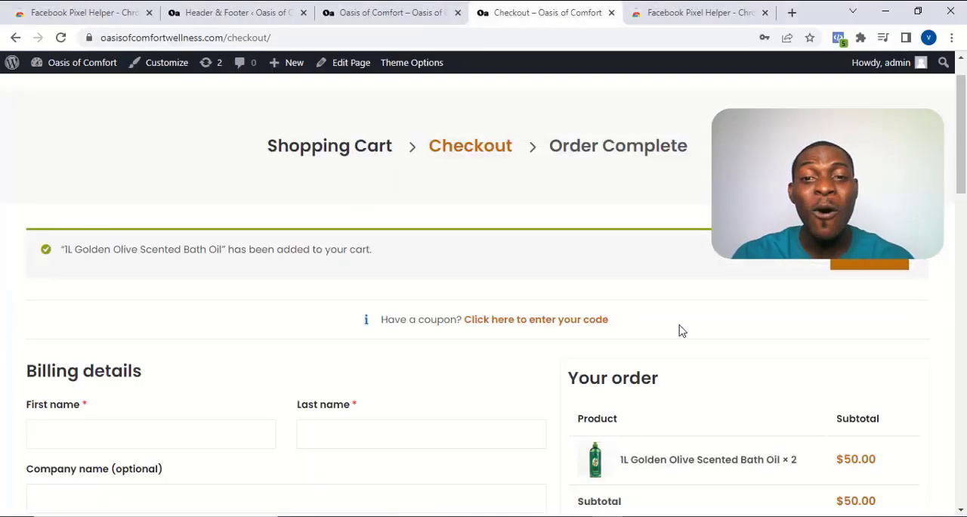
{"action": "scroll", "coordinate": [678, 330], "scroll_direction": "down", "scroll_amount": 1}
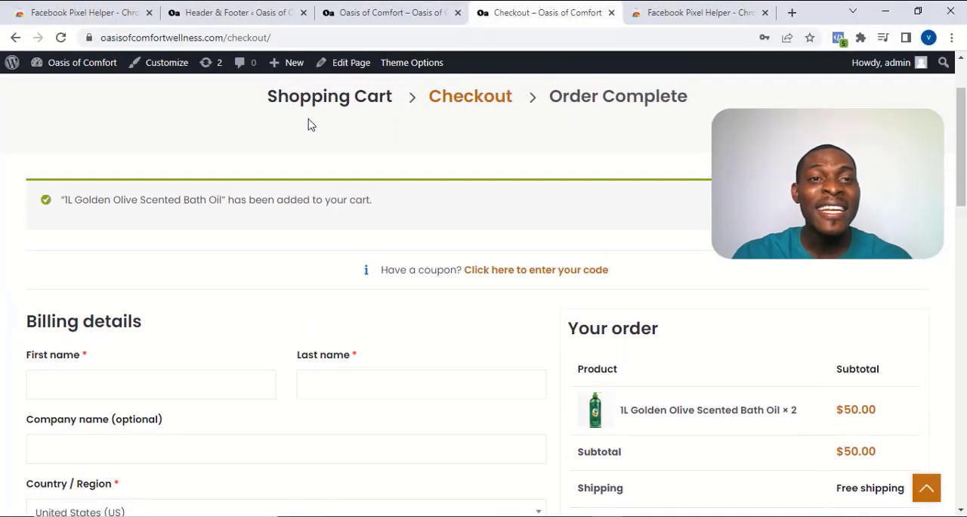
Step: Look over the Oasis of Comfort checkout page down to the Place order button, and copy the page's URL
{"action": "left_click", "coordinate": [284, 35]}
{"action": "left_click_drag", "start_coordinate": [285, 36], "coordinate": [222, 42]}
{"action": "left_click", "coordinate": [222, 39]}
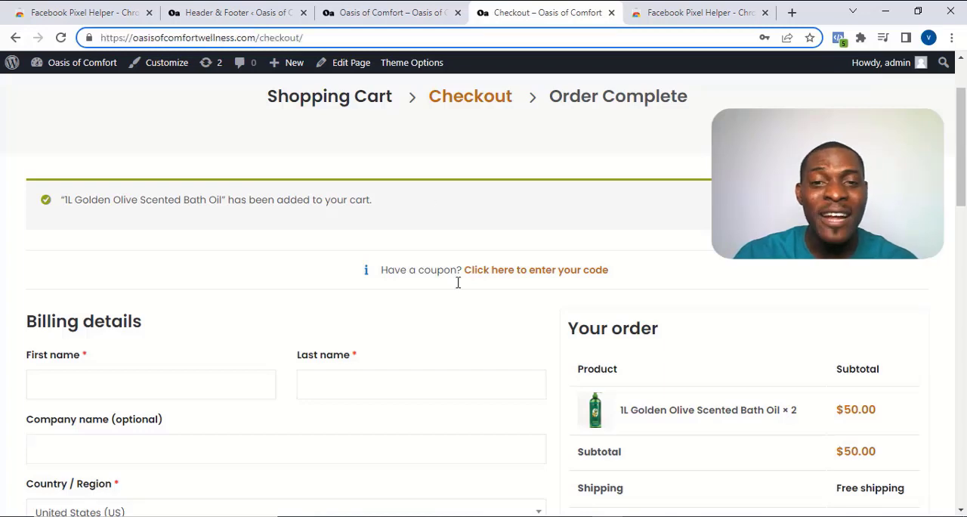
{"action": "scroll", "coordinate": [457, 283], "scroll_direction": "down", "scroll_amount": 9}
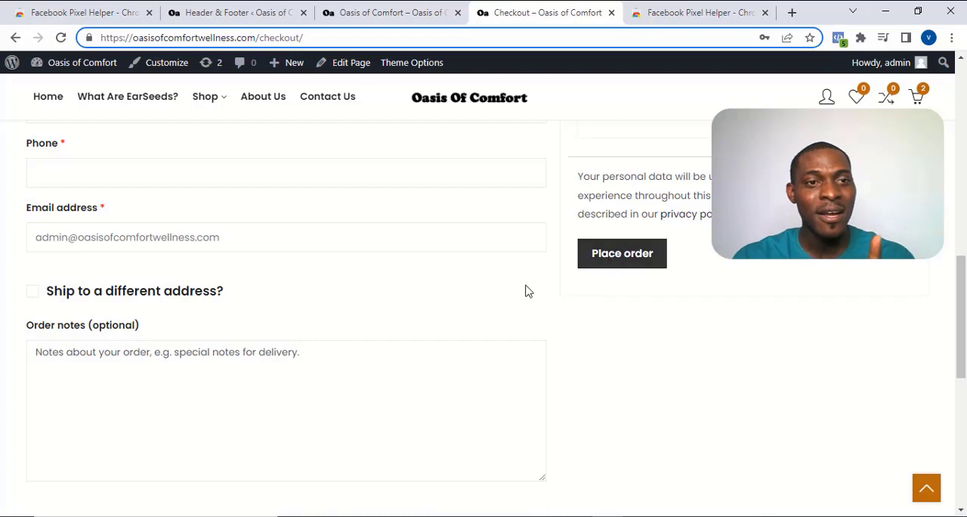
{"action": "scroll", "coordinate": [494, 329], "scroll_direction": "up", "scroll_amount": 3}
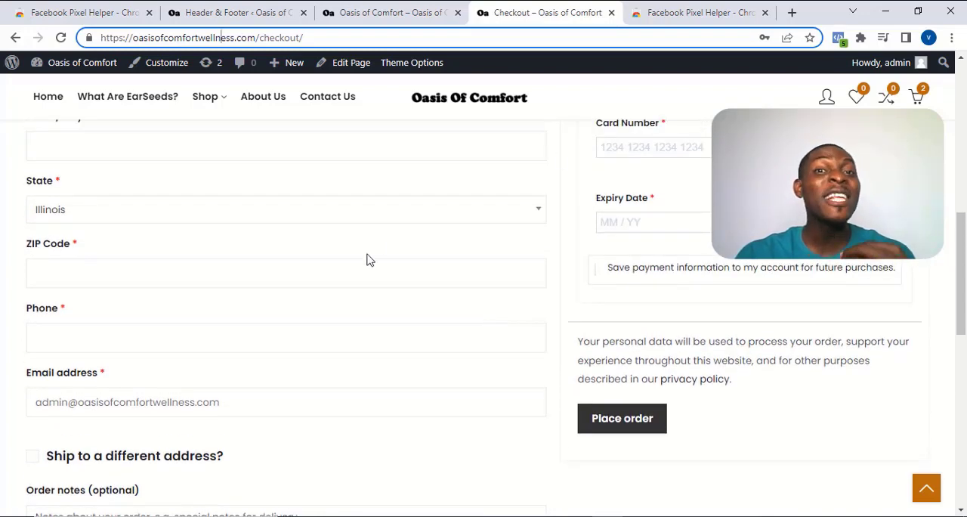
{"action": "scroll", "coordinate": [370, 260], "scroll_direction": "down", "scroll_amount": 2}
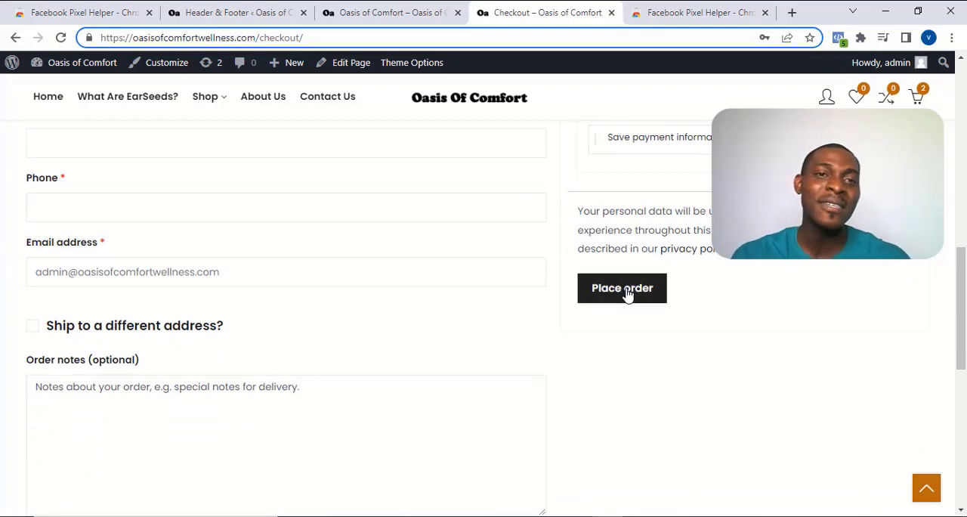
{"action": "left_click", "coordinate": [392, 31]}
{"action": "key", "text": "ctrl+c"}
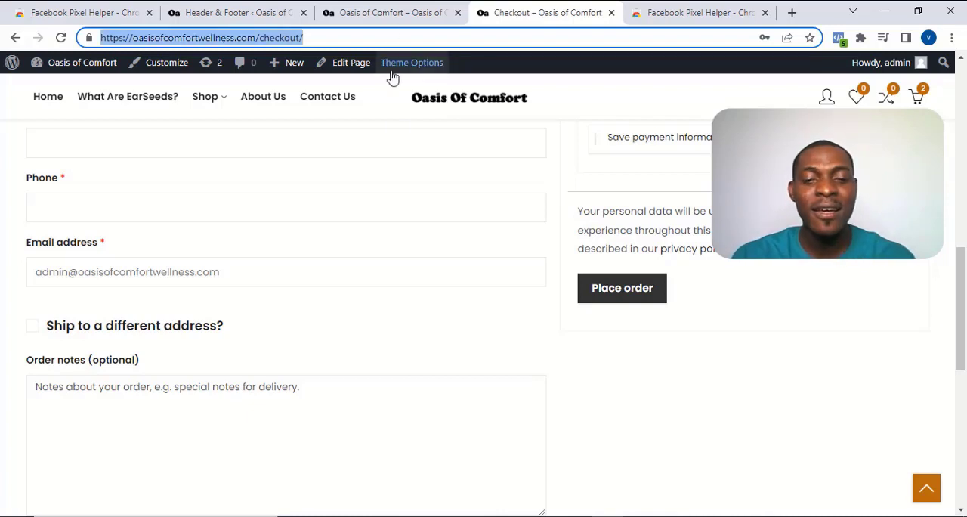
{"action": "left_click", "coordinate": [339, 515]}
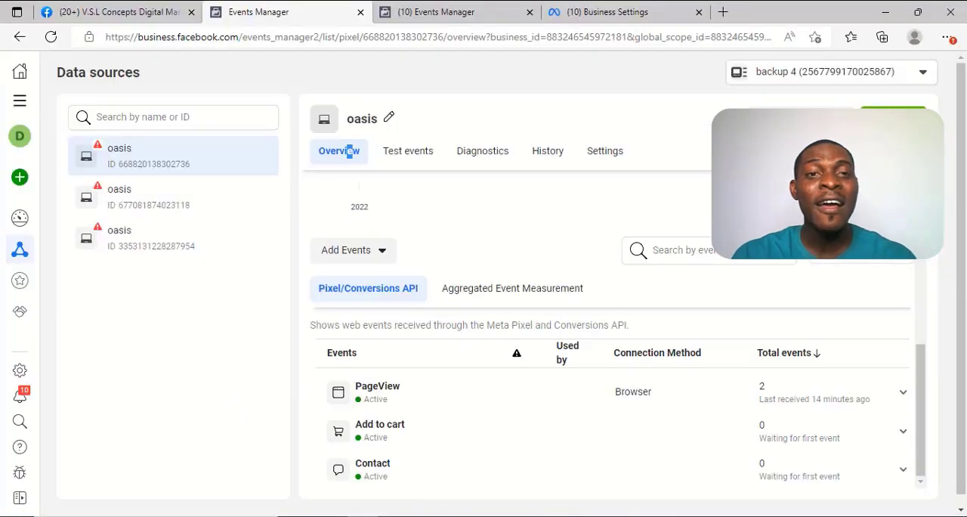
{"action": "left_click", "coordinate": [605, 155]}
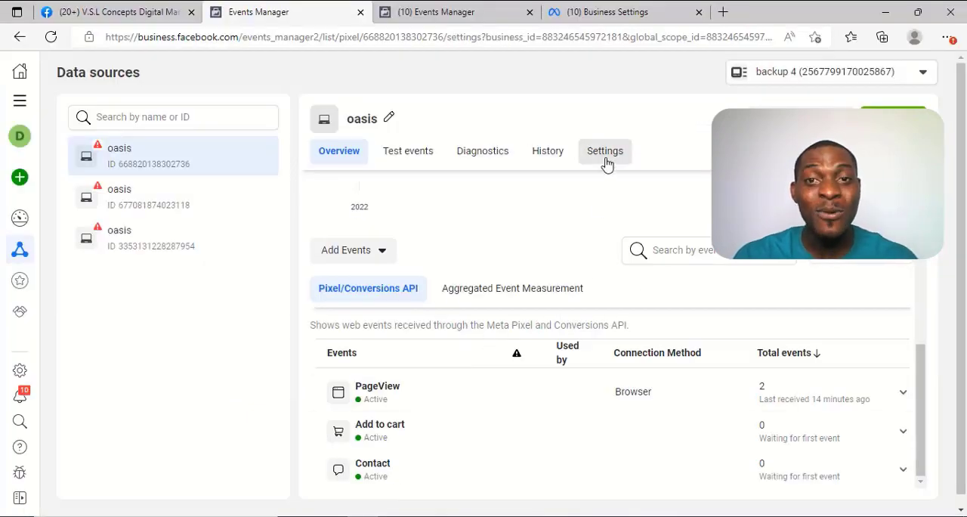
{"action": "scroll", "coordinate": [606, 170], "scroll_direction": "down", "scroll_amount": 4}
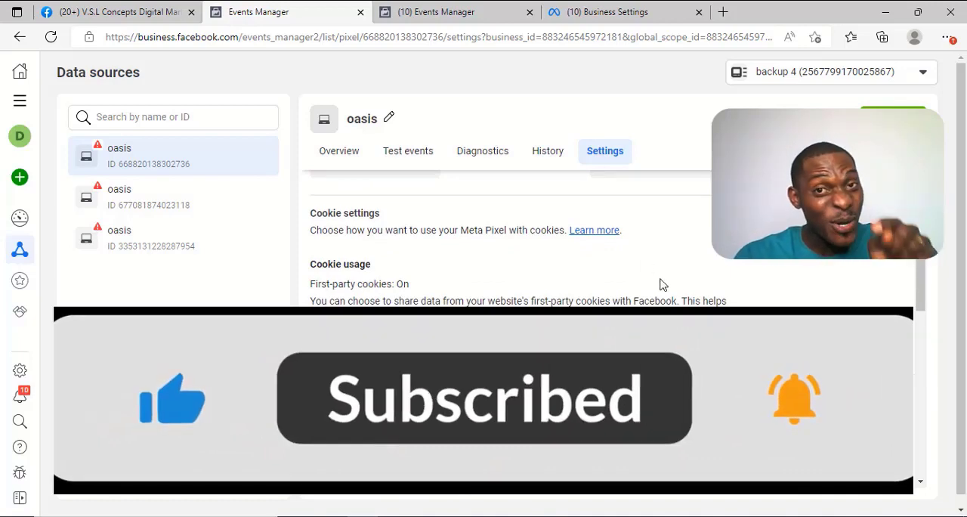
{"action": "scroll", "coordinate": [660, 284], "scroll_direction": "down", "scroll_amount": 8}
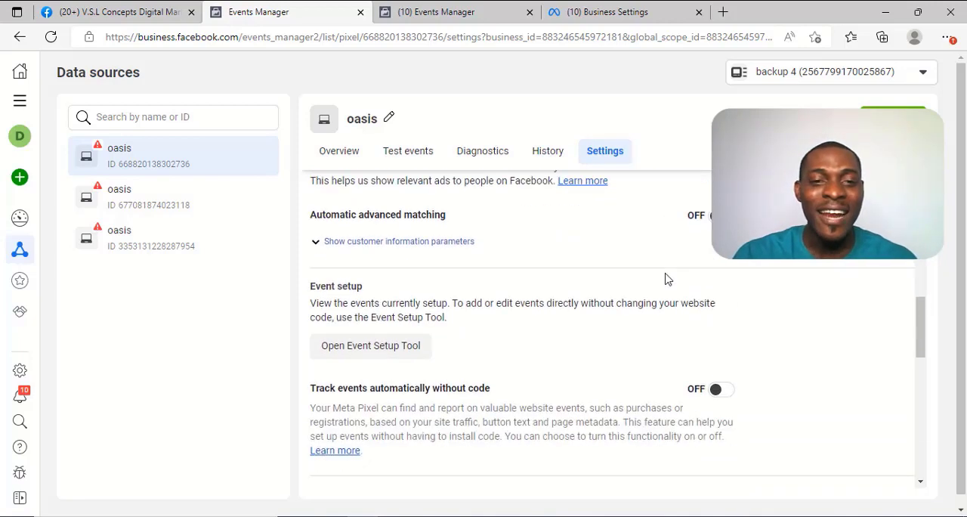
{"action": "scroll", "coordinate": [665, 279], "scroll_direction": "up", "scroll_amount": 3}
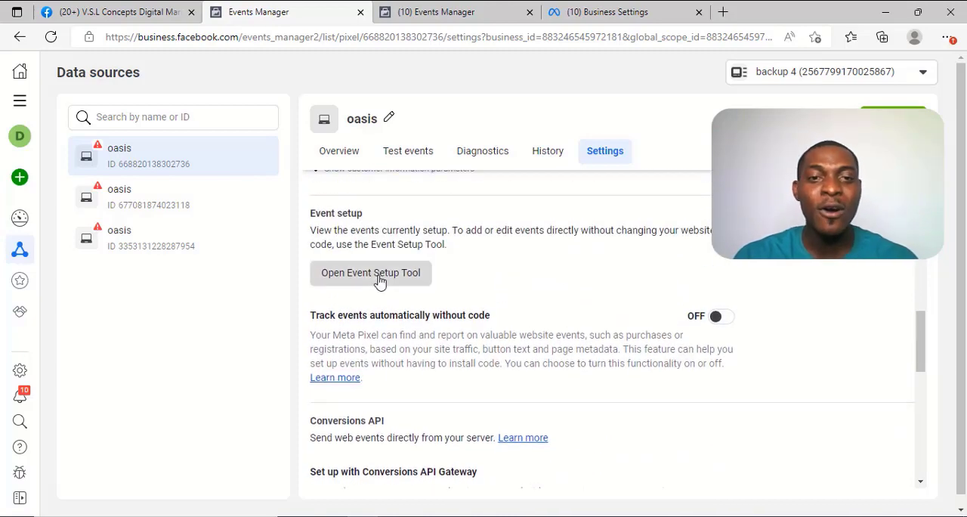
{"action": "left_click", "coordinate": [380, 279]}
{"action": "left_click", "coordinate": [379, 294]}
{"action": "key", "text": "ctrl+v"}
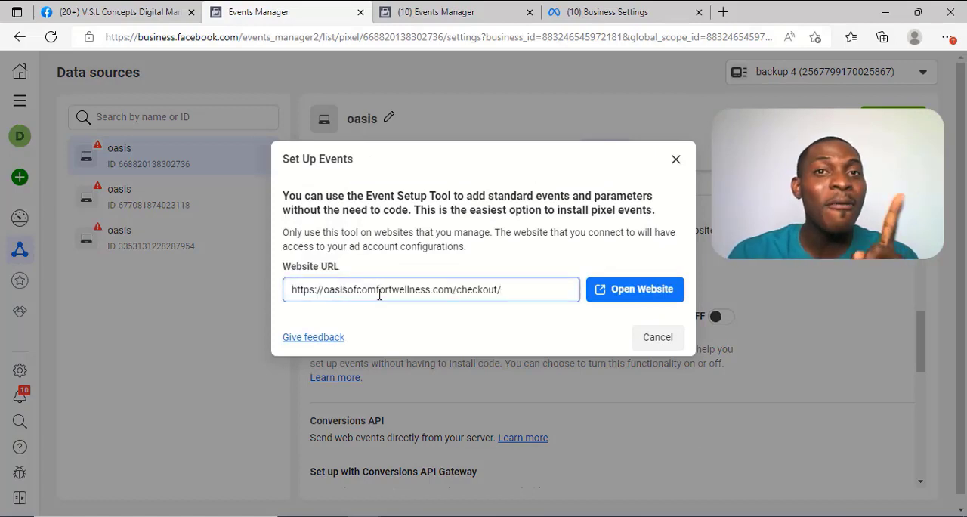
{"action": "left_click_drag", "start_coordinate": [466, 290], "coordinate": [491, 292]}
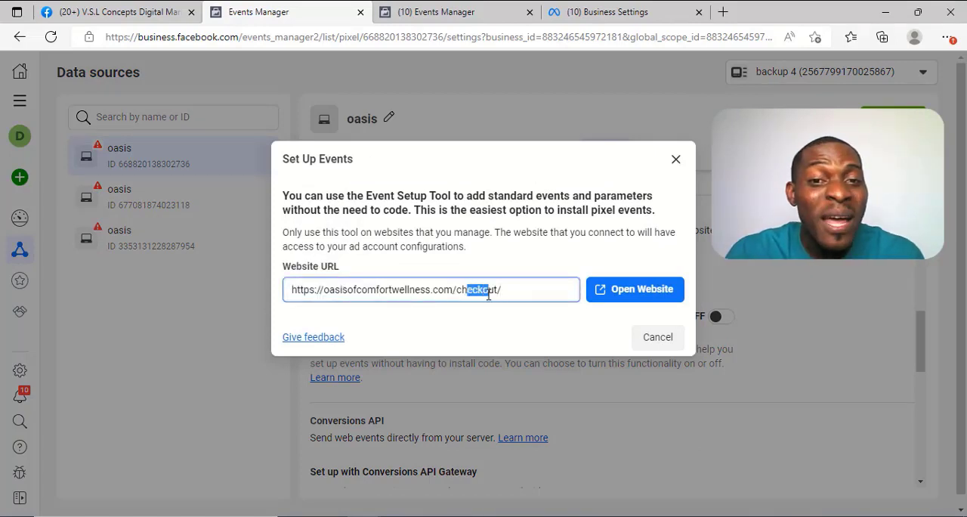
{"action": "left_click", "coordinate": [489, 293]}
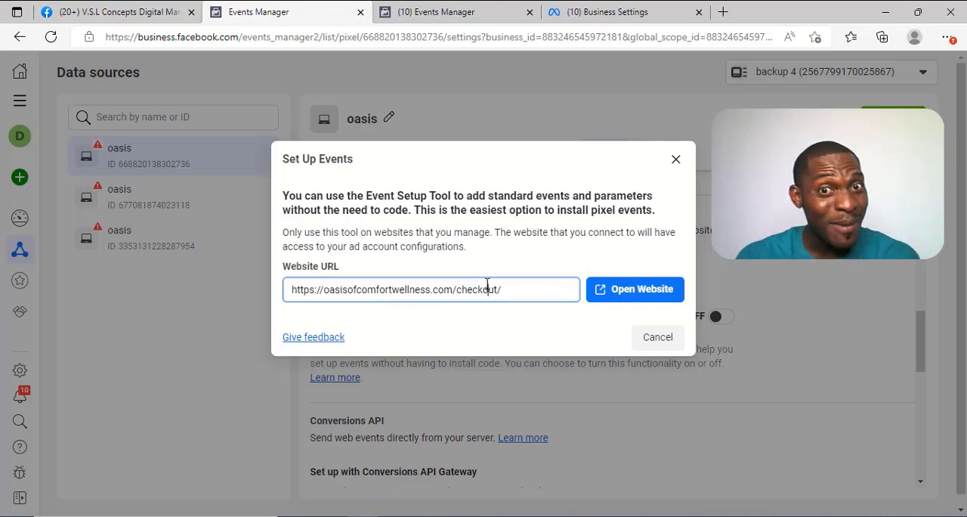
{"action": "left_click", "coordinate": [602, 293]}
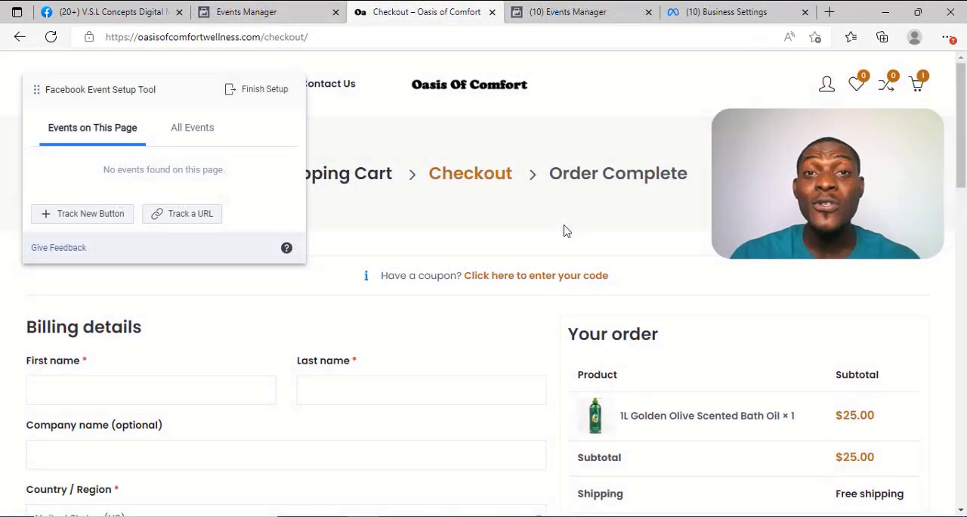
Step: Start tracking a new button and pick the checkout page's Place order button
{"action": "scroll", "coordinate": [567, 230], "scroll_direction": "down", "scroll_amount": 7}
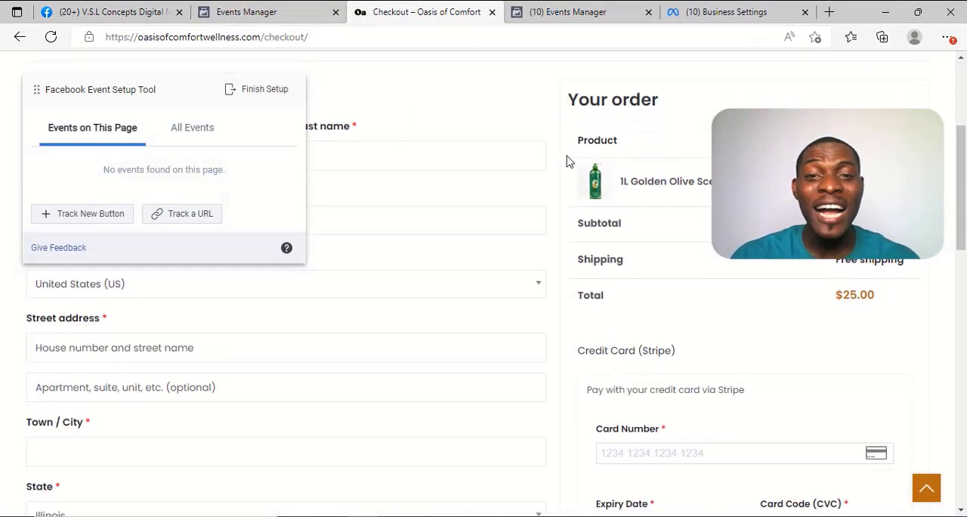
{"action": "left_click", "coordinate": [90, 213]}
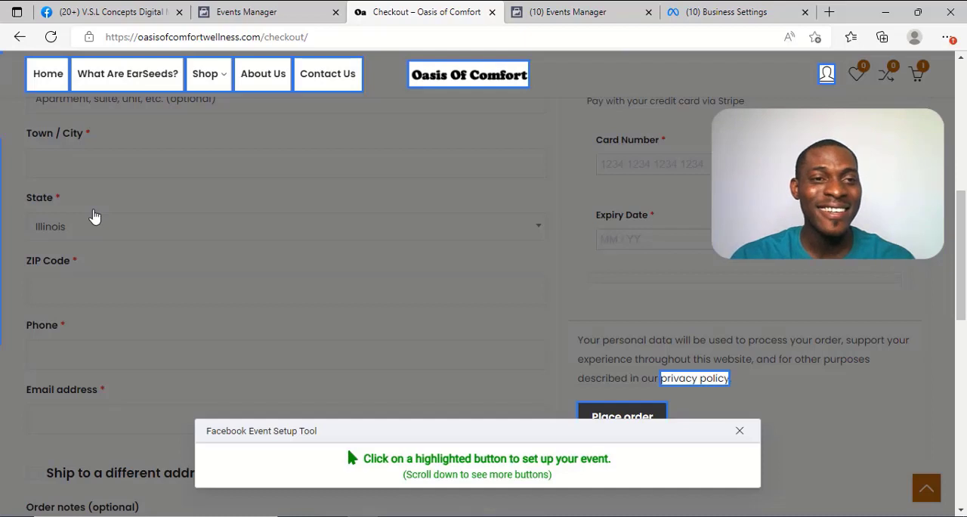
{"action": "scroll", "coordinate": [421, 234], "scroll_direction": "down", "scroll_amount": 1}
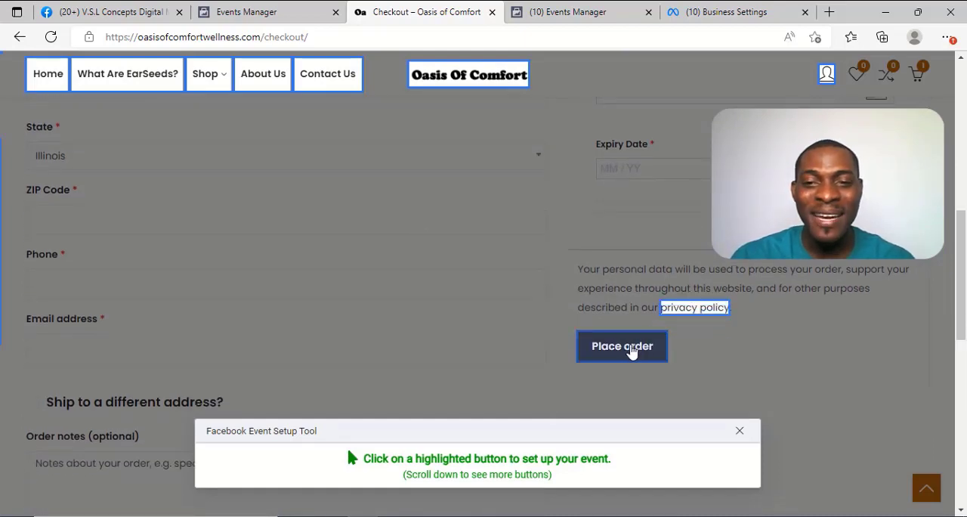
{"action": "left_click", "coordinate": [637, 349]}
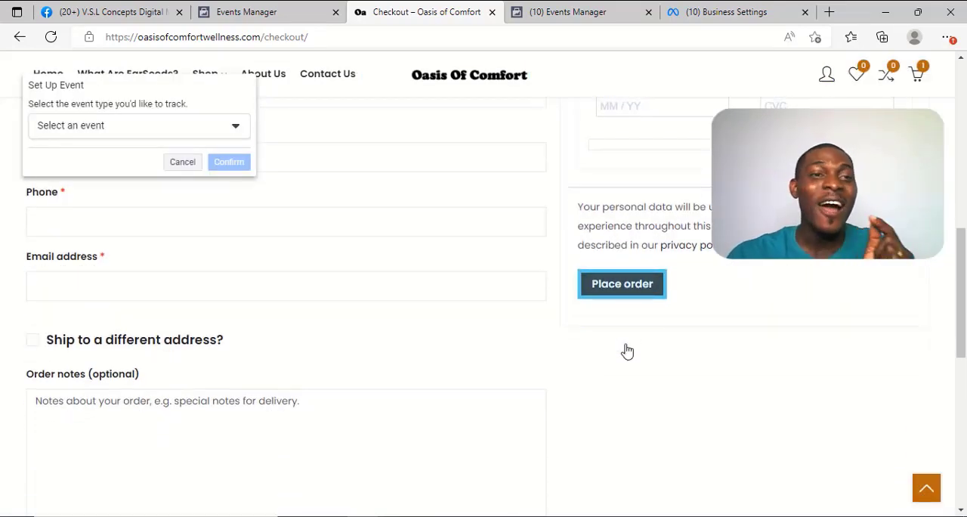
Step: Assign the Purchase event to the selected Place order button without including a value, and confirm it
{"action": "left_click", "coordinate": [201, 134]}
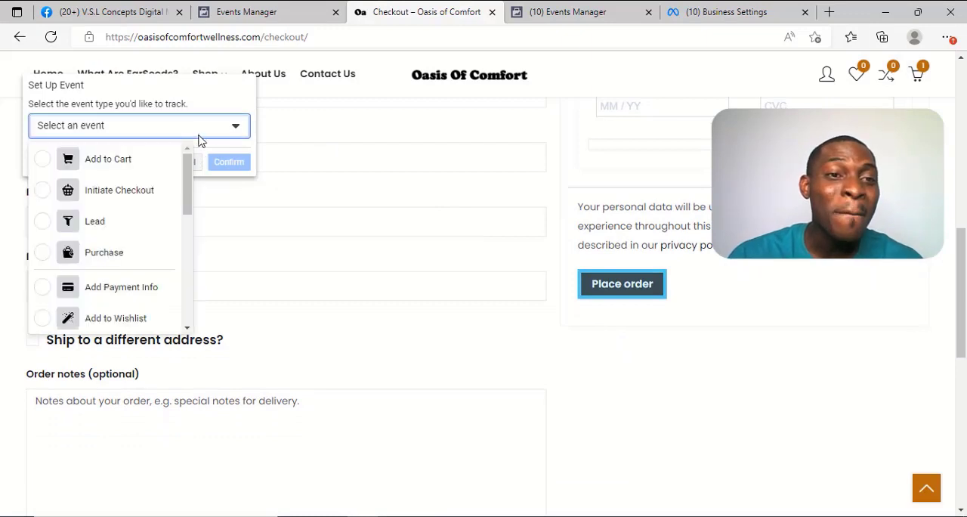
{"action": "left_click", "coordinate": [111, 253]}
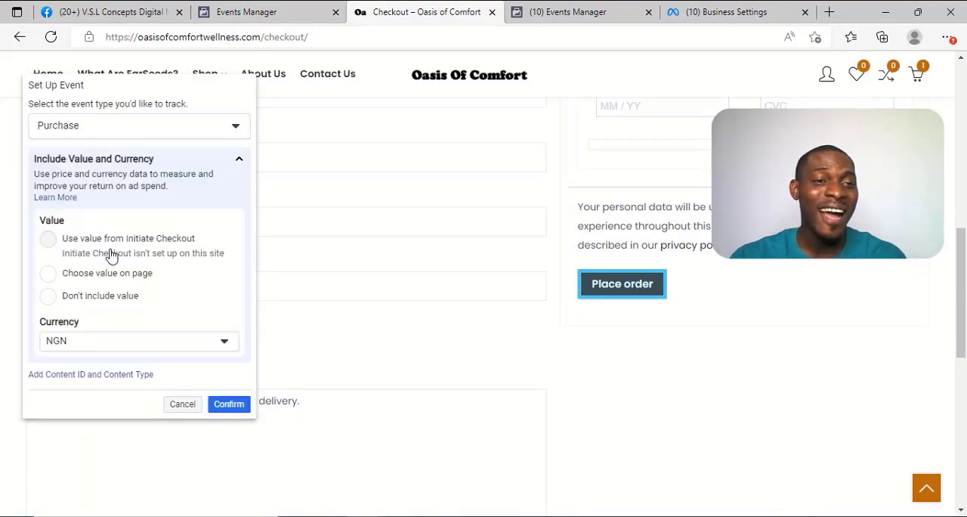
{"action": "left_click", "coordinate": [50, 300]}
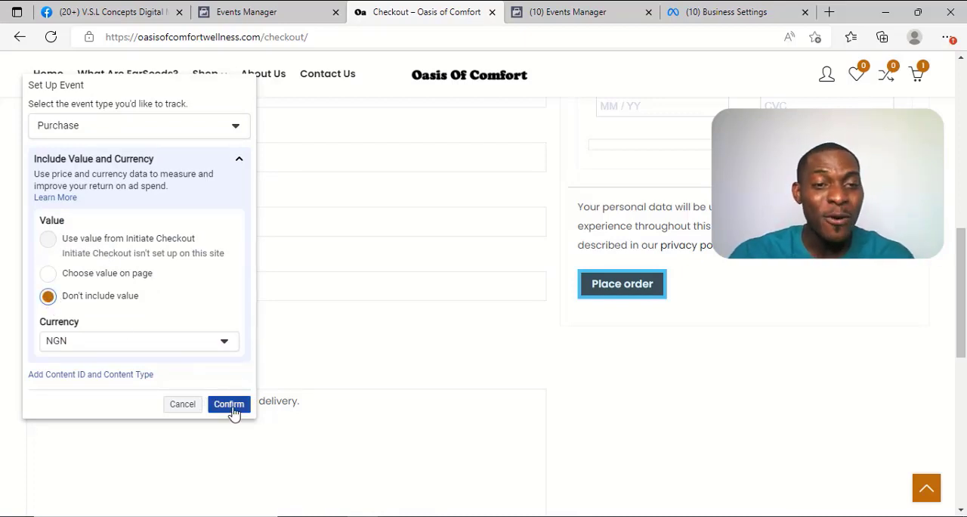
{"action": "left_click", "coordinate": [229, 404]}
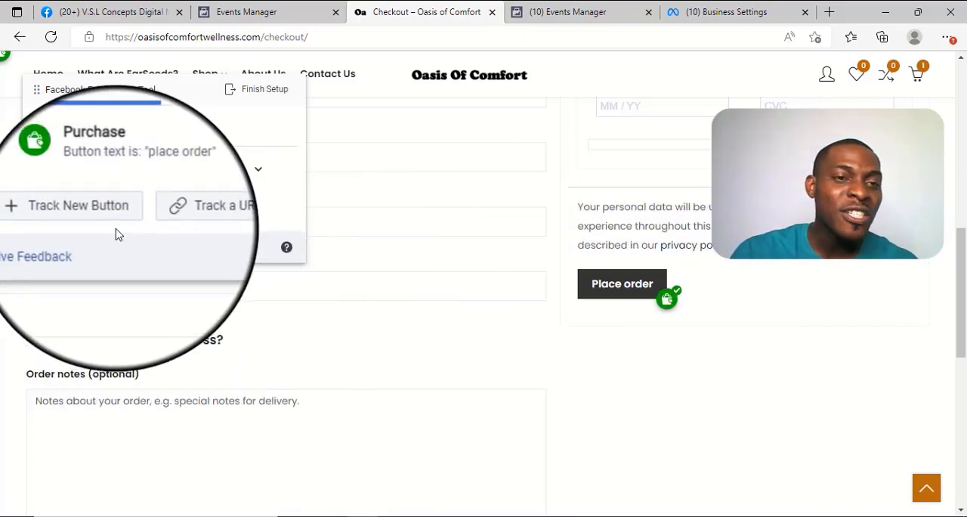
Step: Try tracking the Oasis Of Comfort logo as a new button, browse the available event types and choose Schedule
{"action": "left_click", "coordinate": [115, 227]}
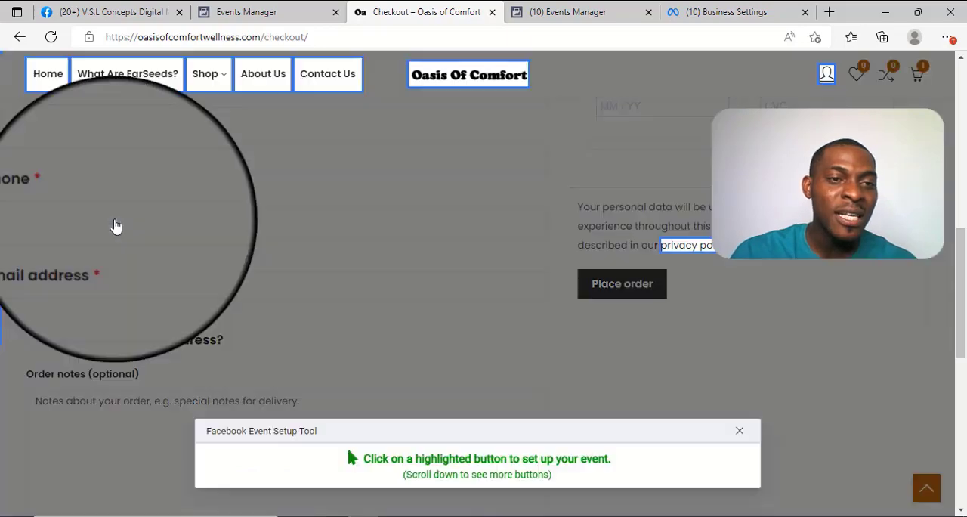
{"action": "left_click", "coordinate": [450, 91]}
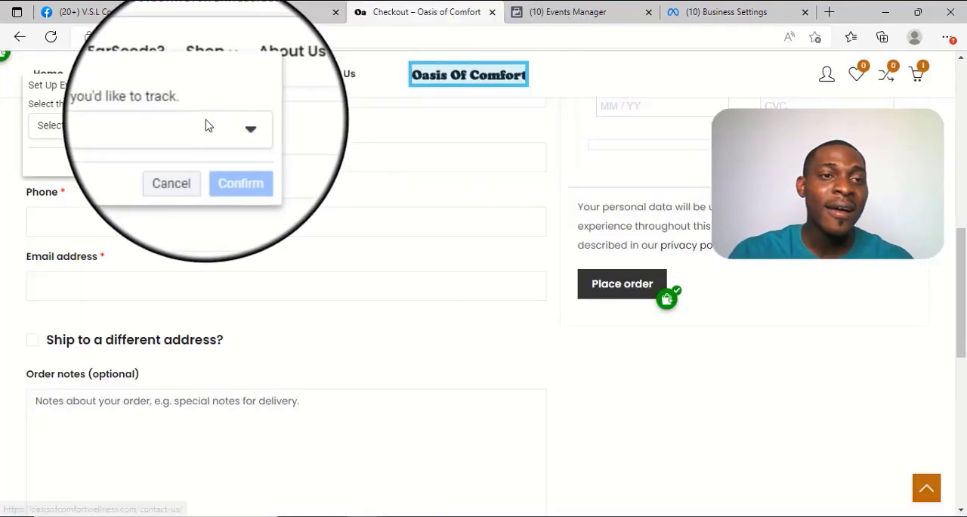
{"action": "left_click", "coordinate": [206, 125]}
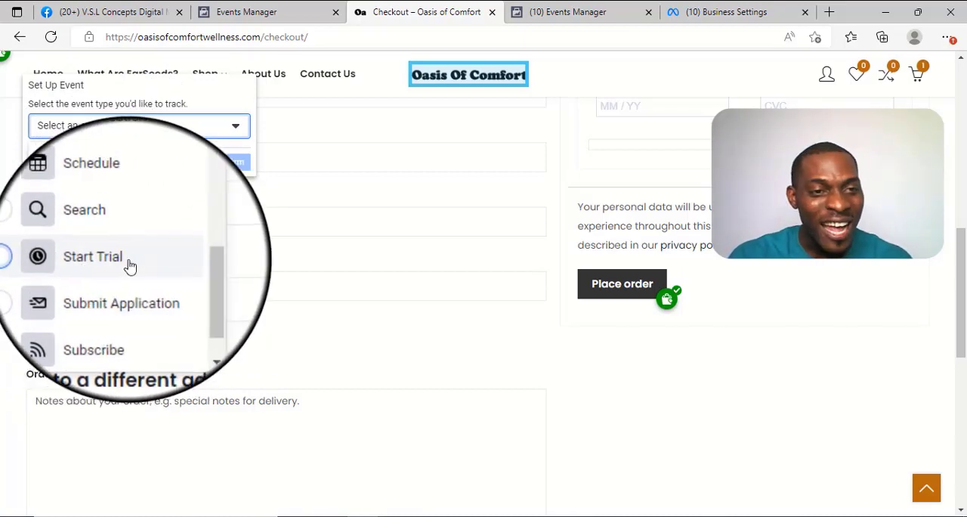
{"action": "scroll", "coordinate": [112, 329], "scroll_direction": "down", "scroll_amount": 1}
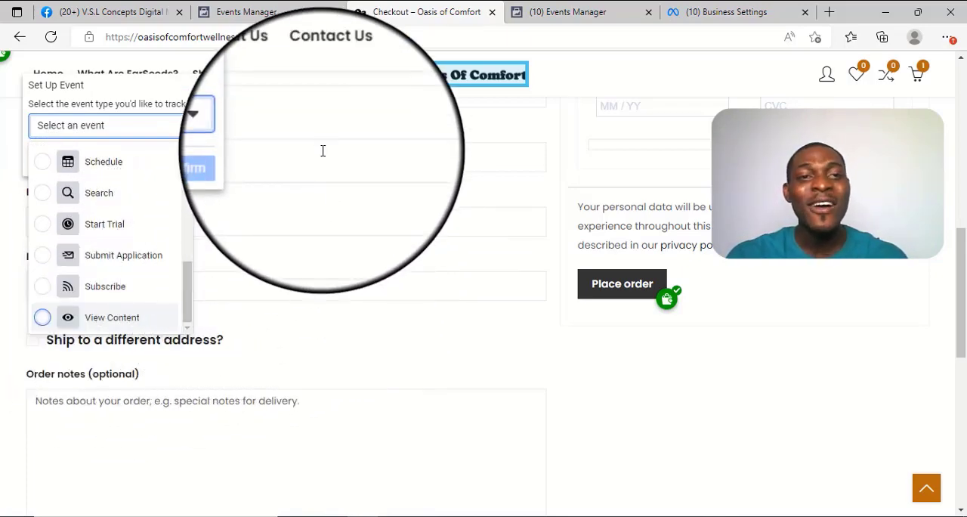
{"action": "scroll", "coordinate": [323, 151], "scroll_direction": "up", "scroll_amount": 2}
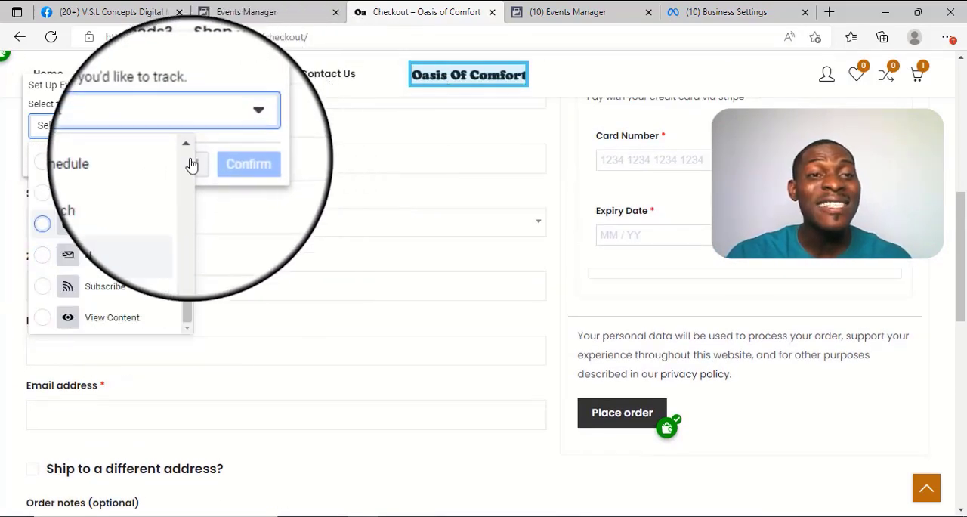
{"action": "left_click", "coordinate": [148, 195]}
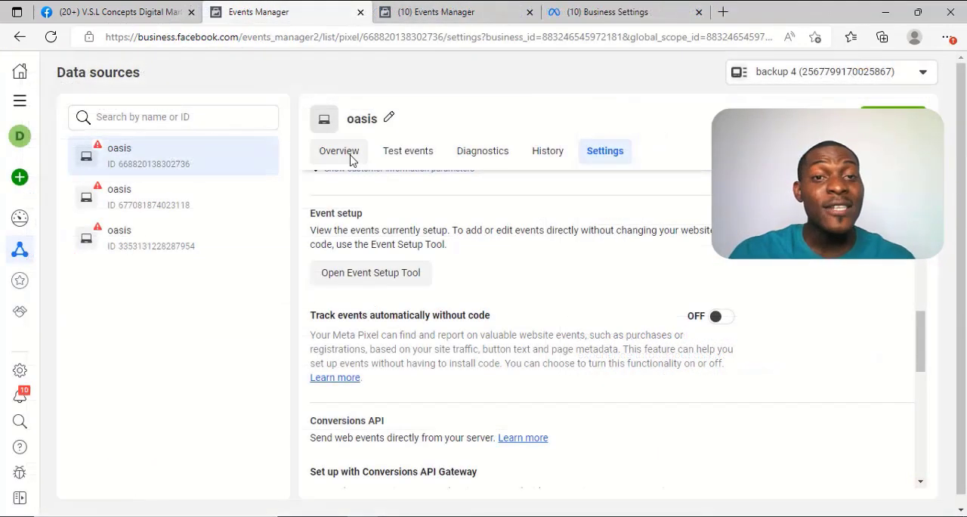
Step: Reload the oasis pixel's overview in Events Manager and check its event list for the Purchase event
{"action": "left_click", "coordinate": [344, 154]}
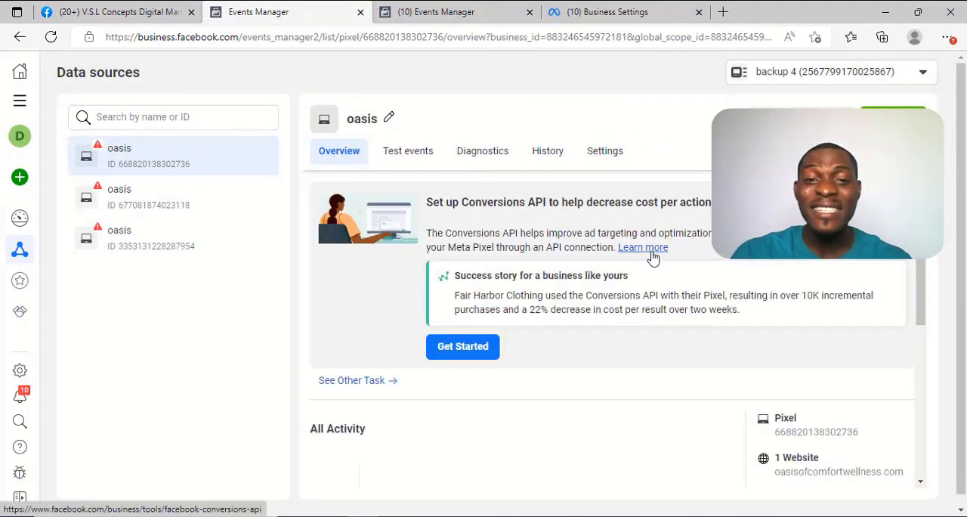
{"action": "scroll", "coordinate": [652, 255], "scroll_direction": "down", "scroll_amount": 5}
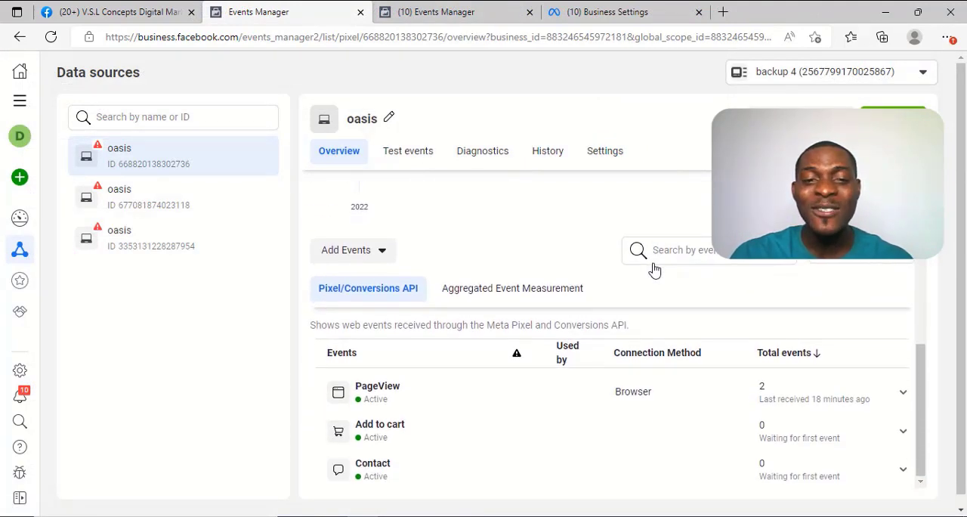
{"action": "left_click", "coordinate": [50, 36]}
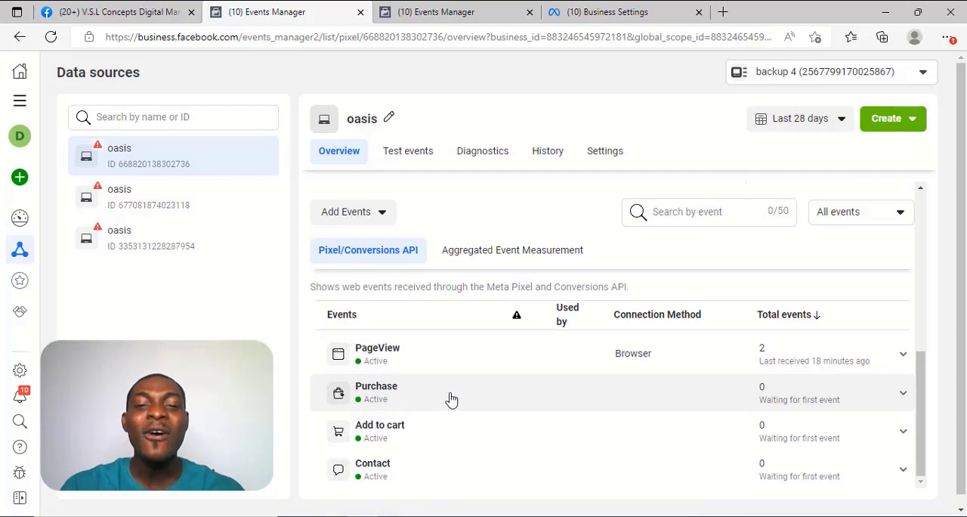
Step: Switch to the checkout page in Chrome, inspect its detected pixel events with Facebook Pixel Helper, and close the helper
{"action": "left_click", "coordinate": [607, 516]}
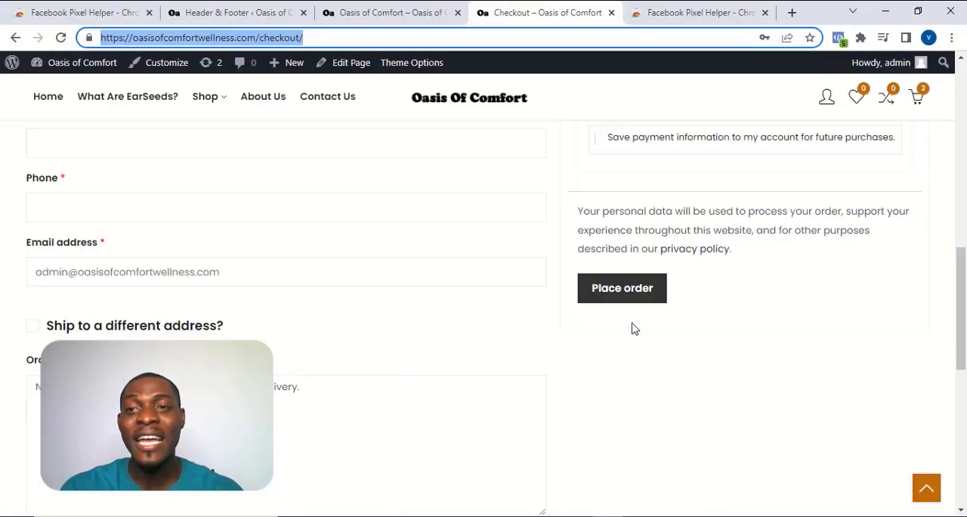
{"action": "scroll", "coordinate": [642, 316], "scroll_direction": "up", "scroll_amount": 3}
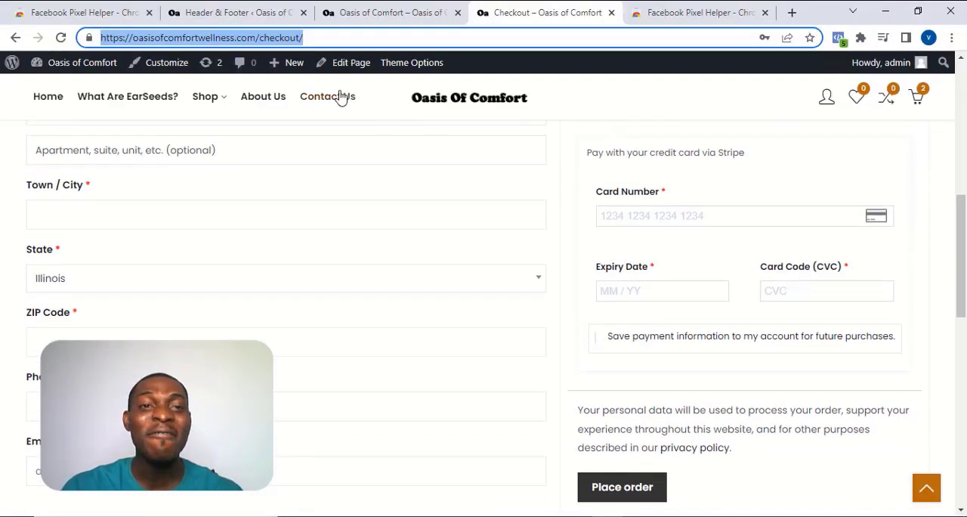
{"action": "left_click", "coordinate": [839, 39]}
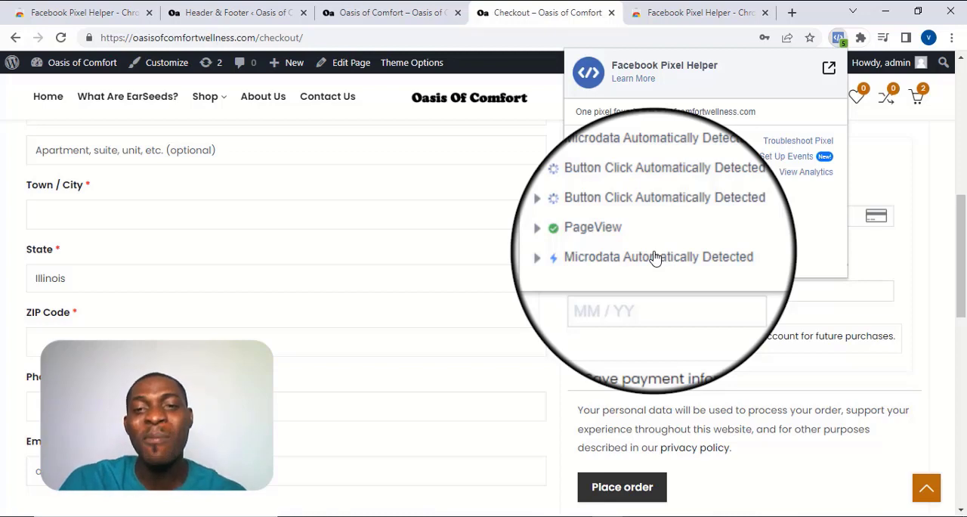
{"action": "left_click", "coordinate": [505, 159]}
{"action": "left_click", "coordinate": [505, 158]}
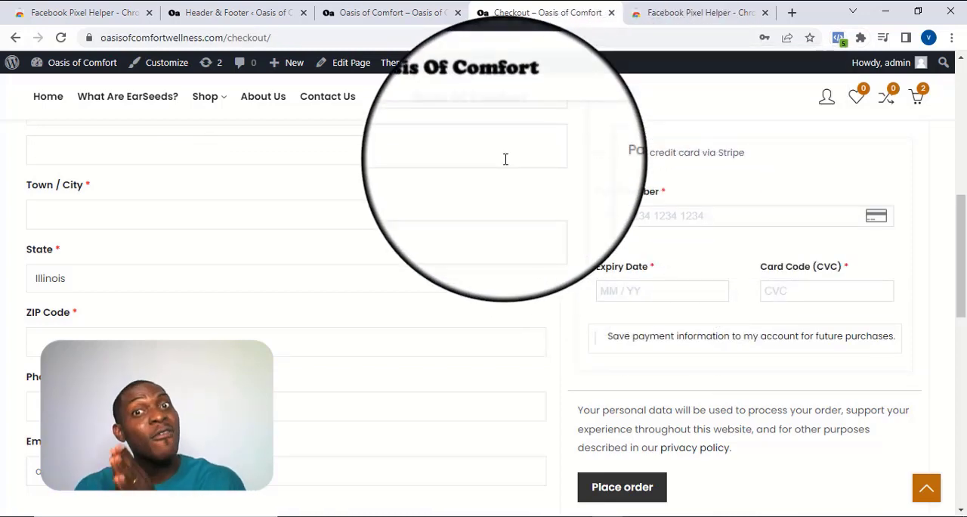